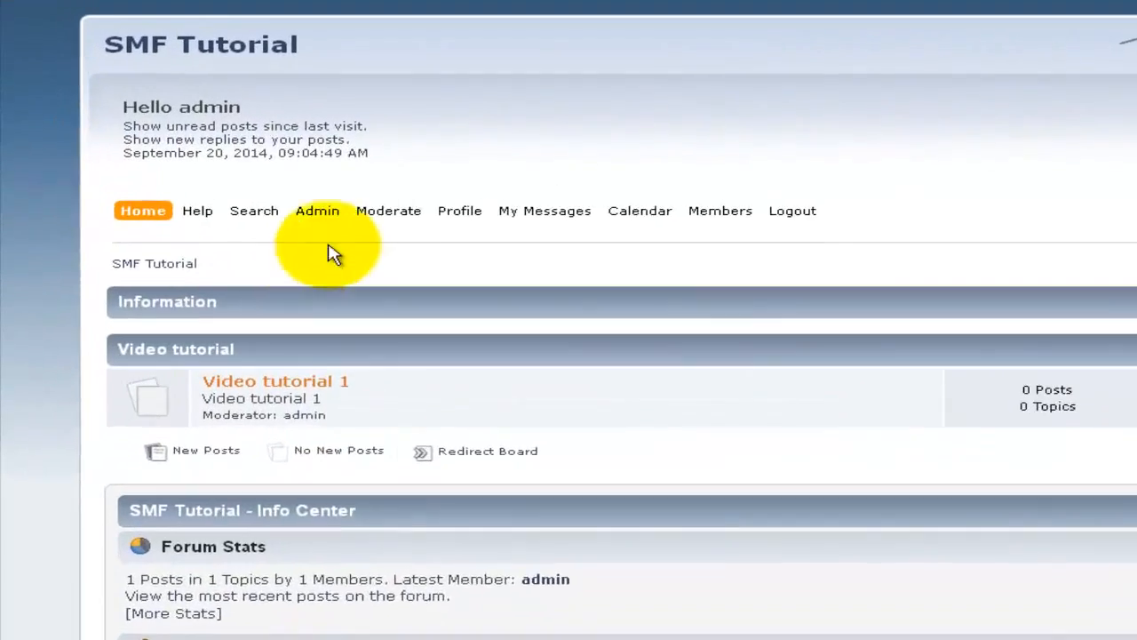
Step: Open the admin Features and Options page, then bring up the Members menu choices
mouse_move(234, 153)
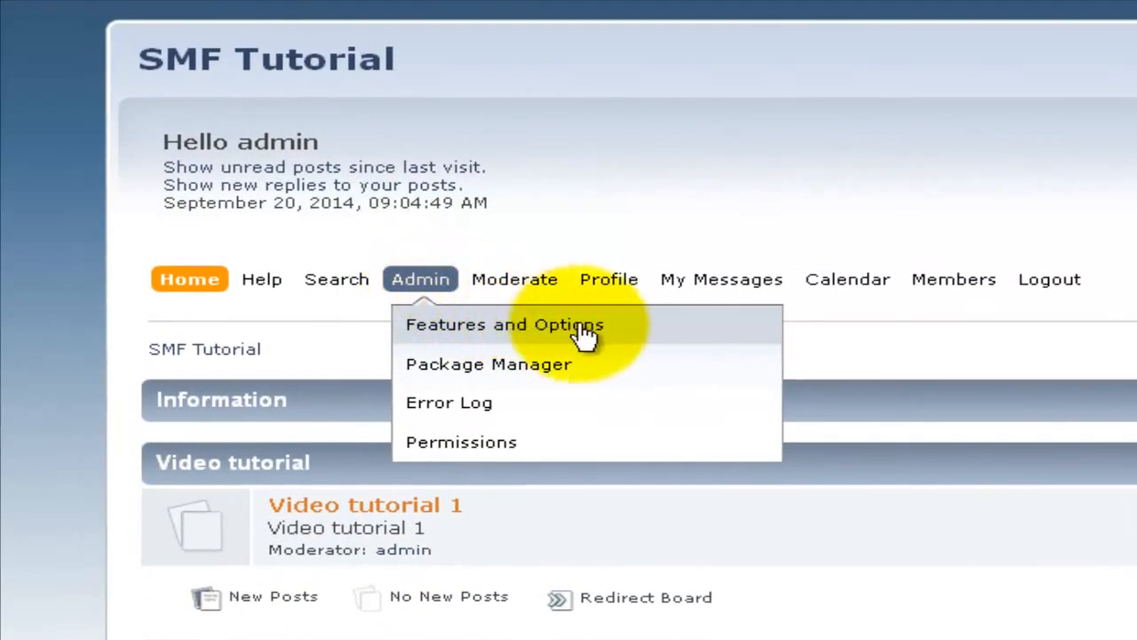
click(665, 327)
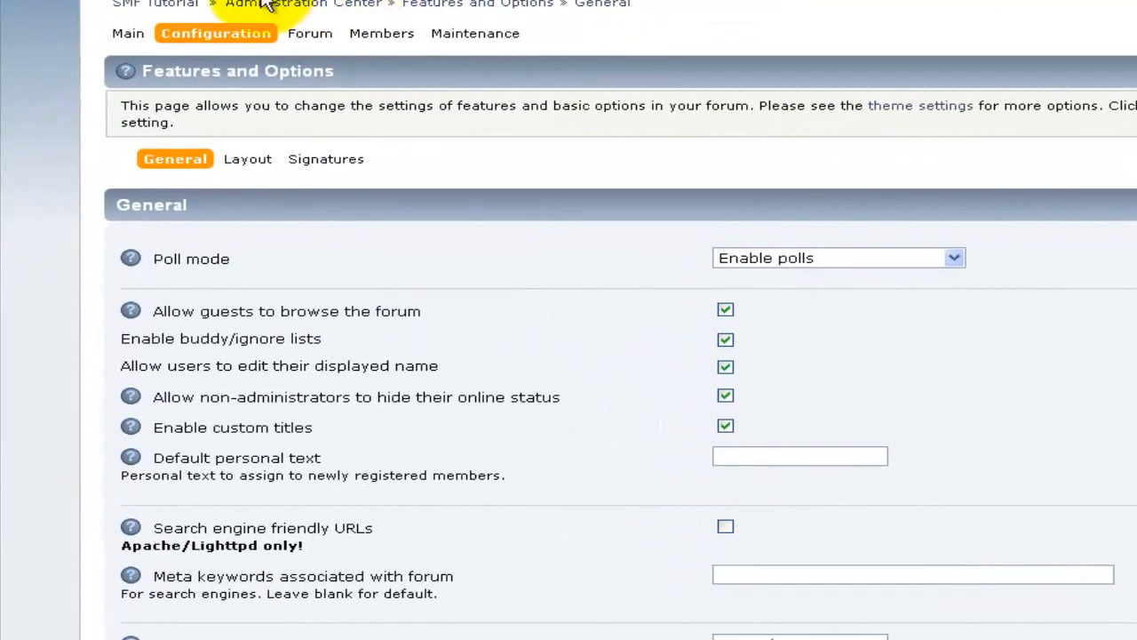
mouse_move(149, 217)
mouse_move(303, 207)
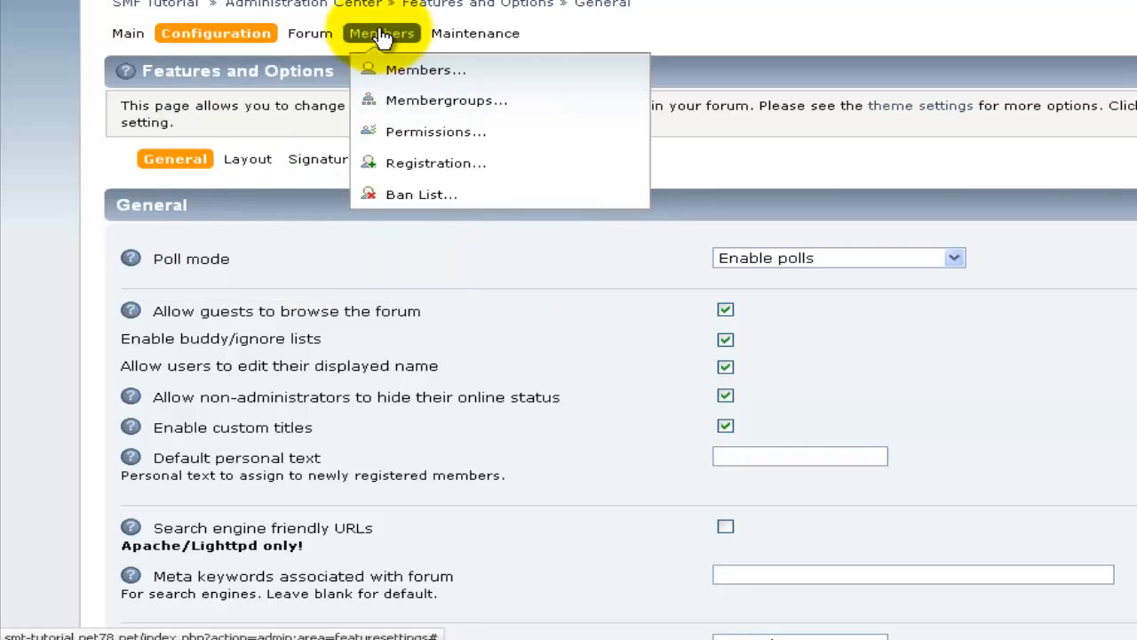
click(381, 35)
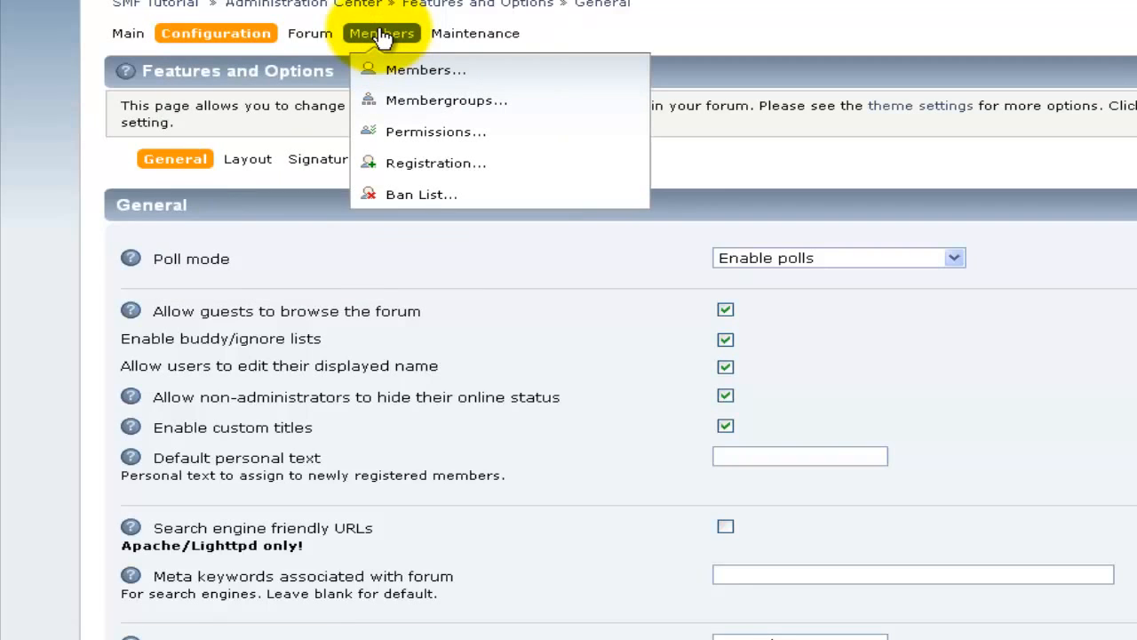
mouse_move(382, 71)
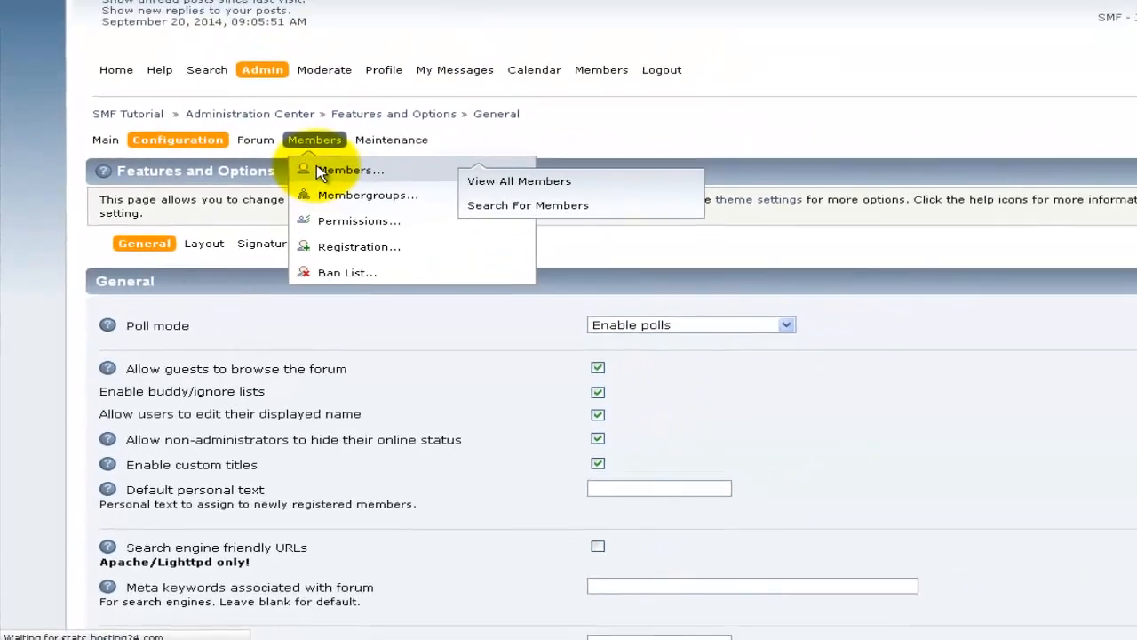
Step: View All Members and open the admin account's profile Summary from the list
click(382, 81)
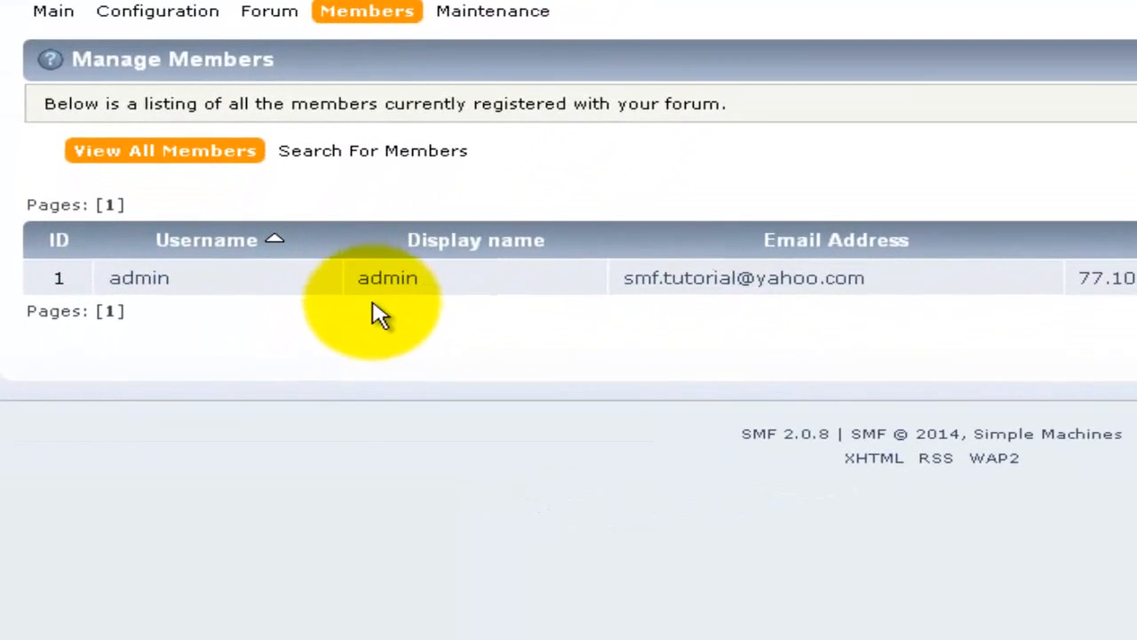
click(425, 276)
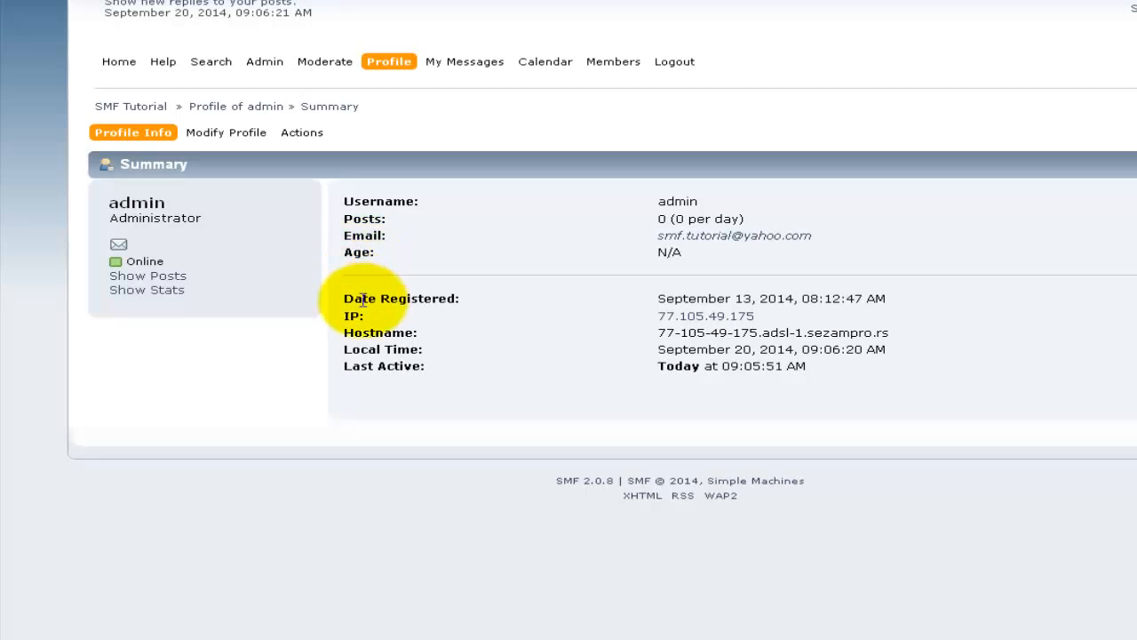
mouse_move(227, 145)
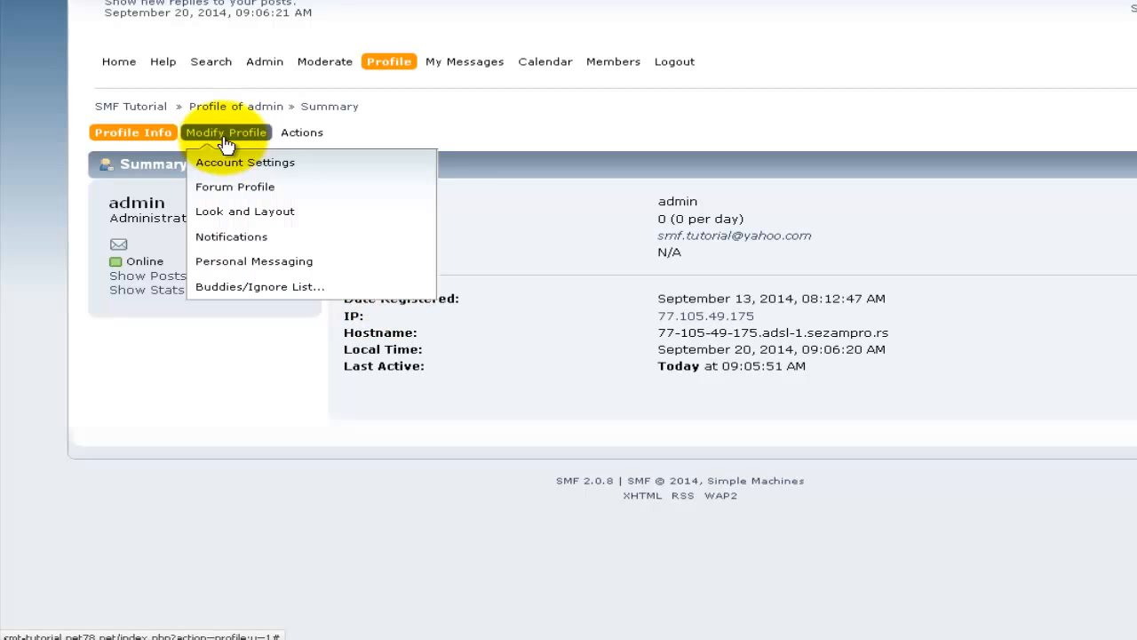
Step: Open Account Settings, inspect the display name and membergroup list, leaving Primary Membergroup as Administrator
click(324, 171)
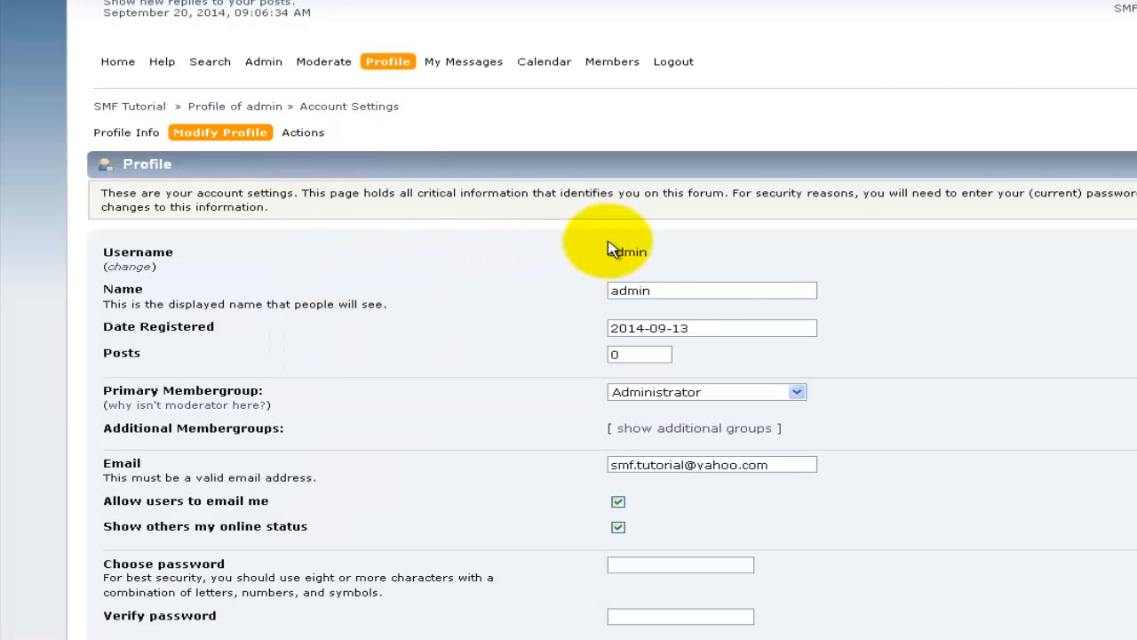
click(613, 291)
double_click(626, 288)
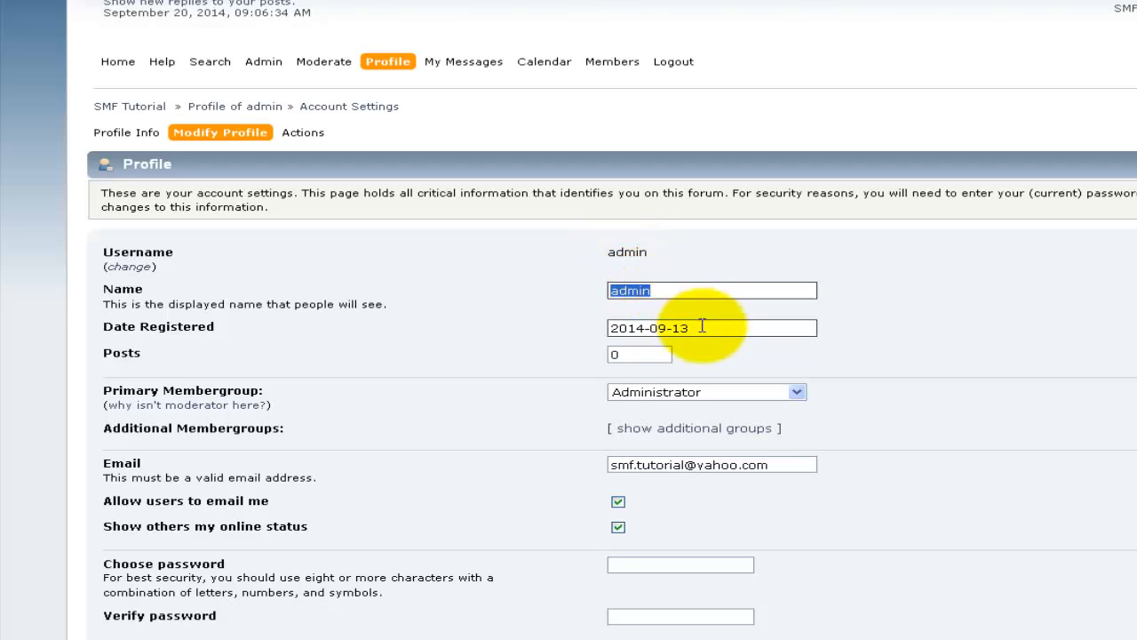
scroll(716, 322, down, 3)
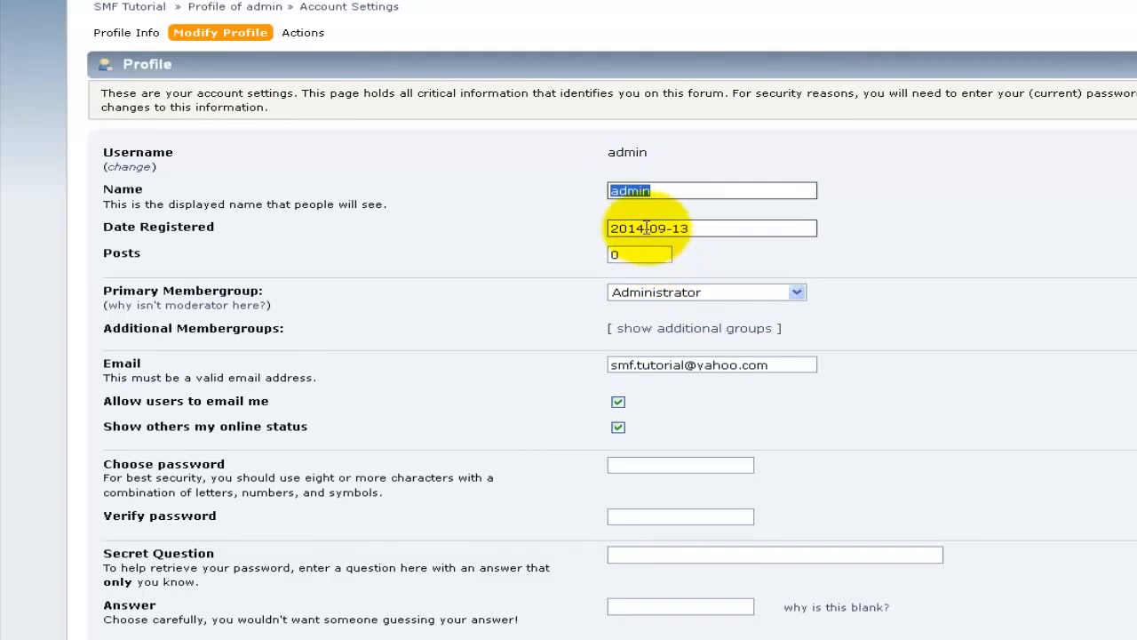
click(655, 228)
click(681, 293)
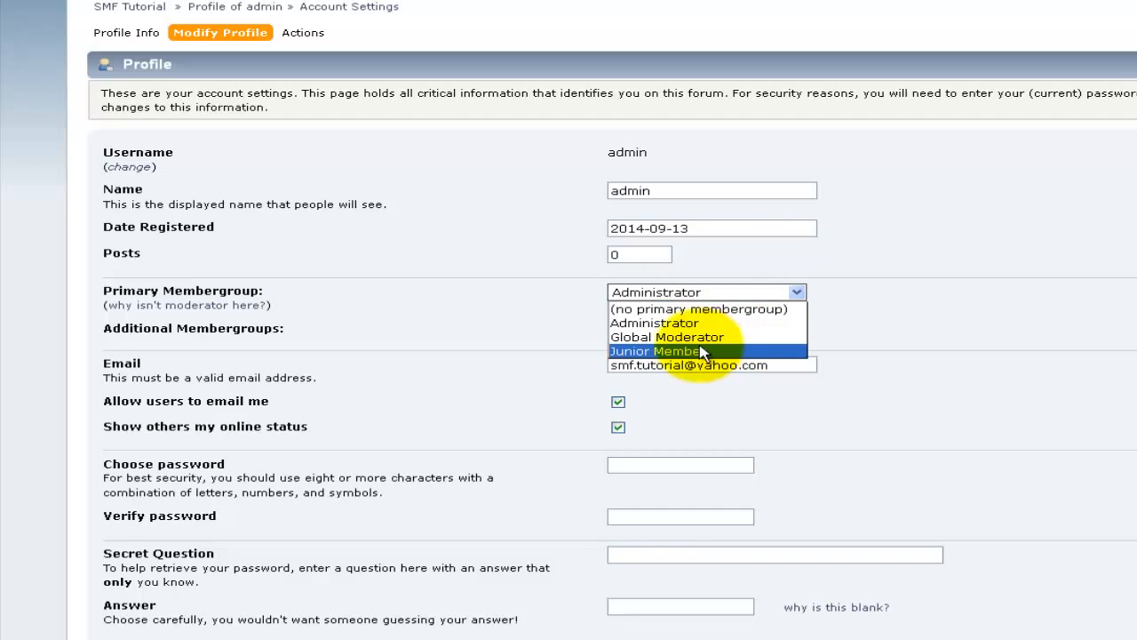
click(483, 311)
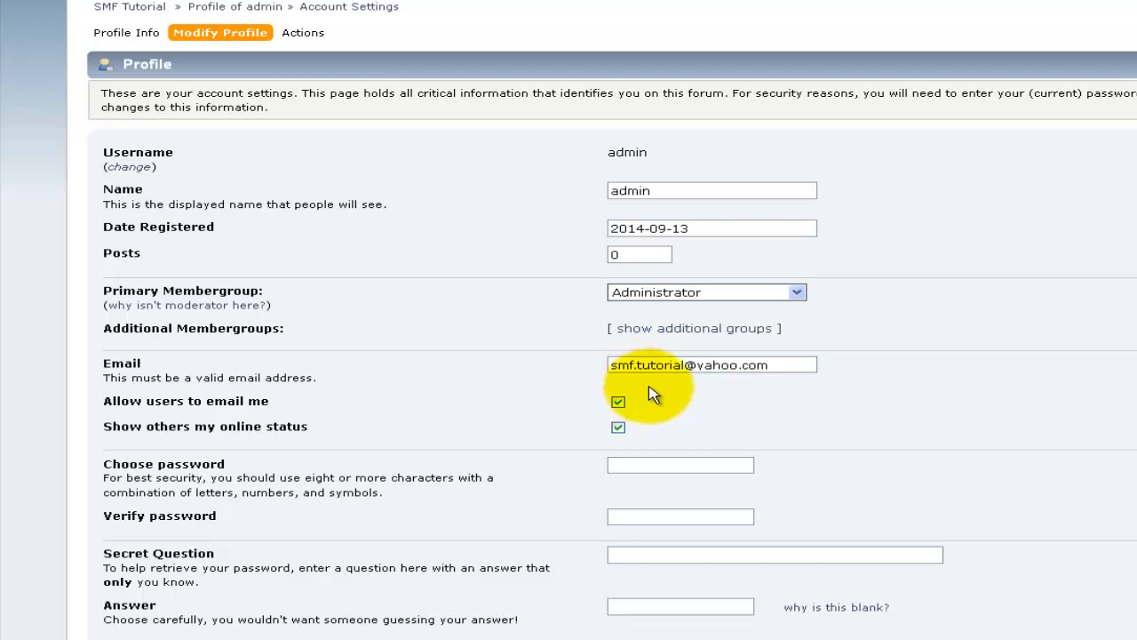
scroll(655, 393, down, 3)
scroll(622, 365, up, 5)
mouse_move(226, 135)
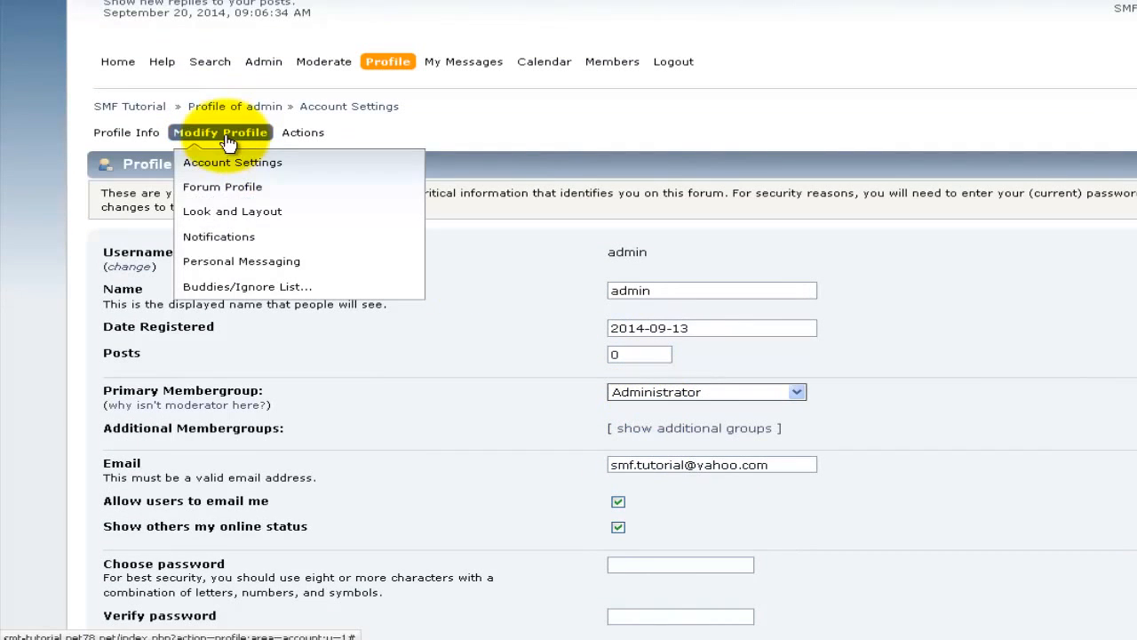
Step: Open the admin's Forum Profile and review the avatar, Personal Text, messenger and signature fields
click(299, 192)
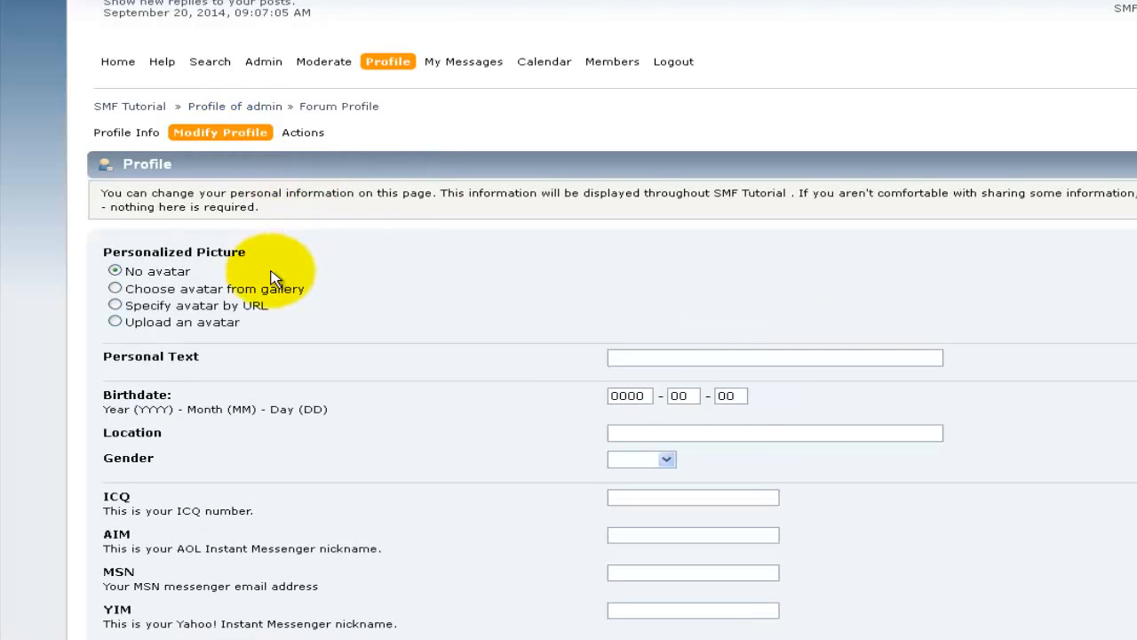
double_click(171, 249)
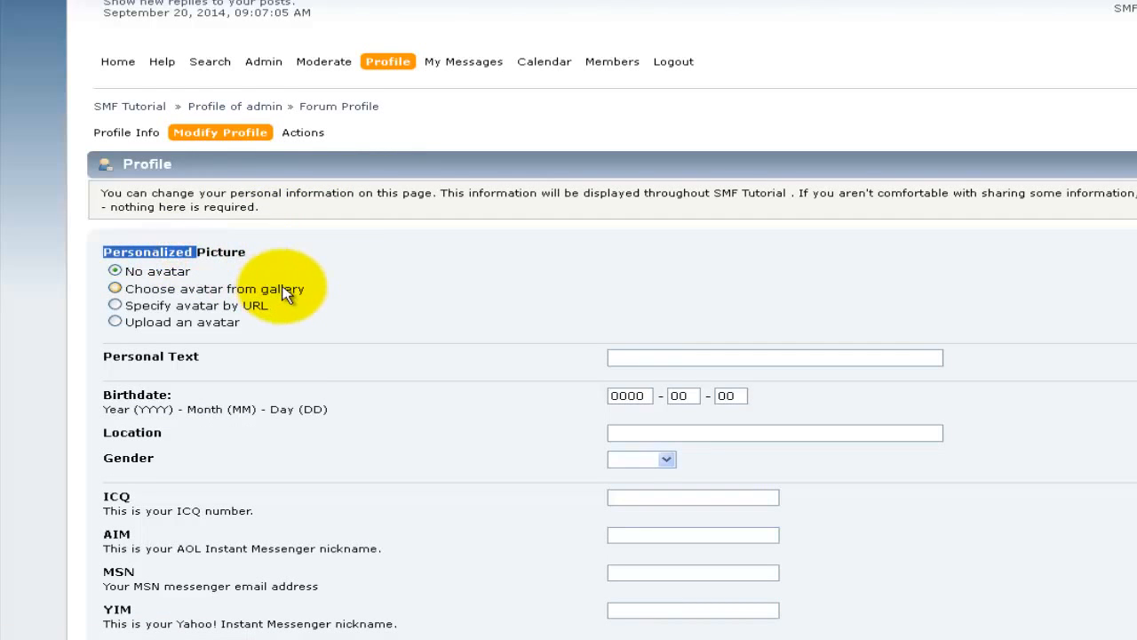
scroll(285, 294, down, 3)
double_click(218, 152)
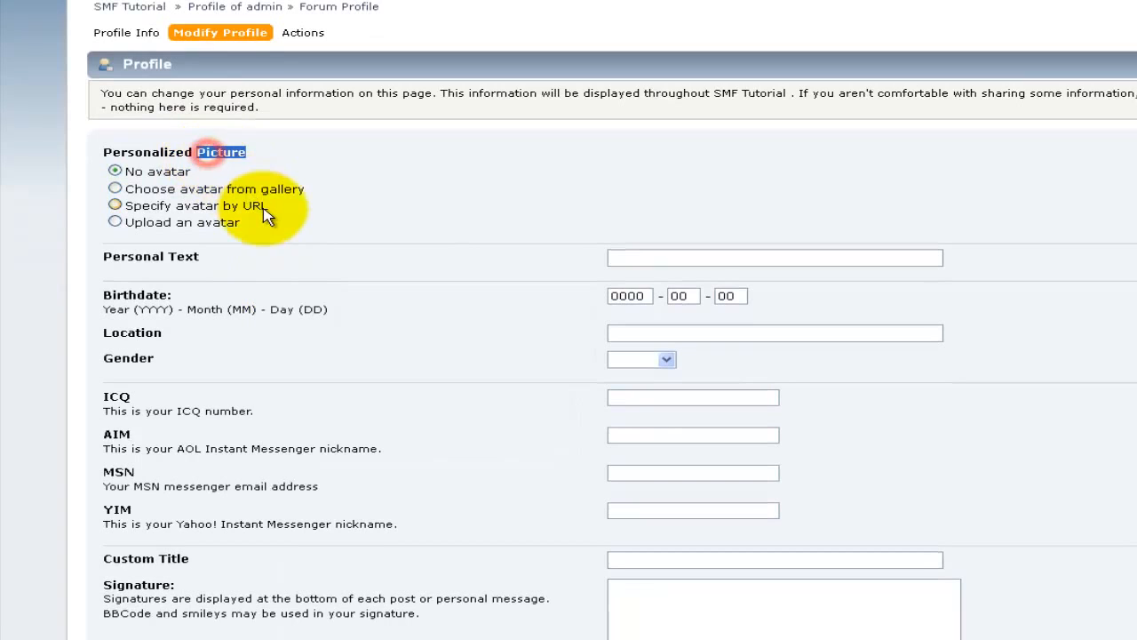
click(613, 257)
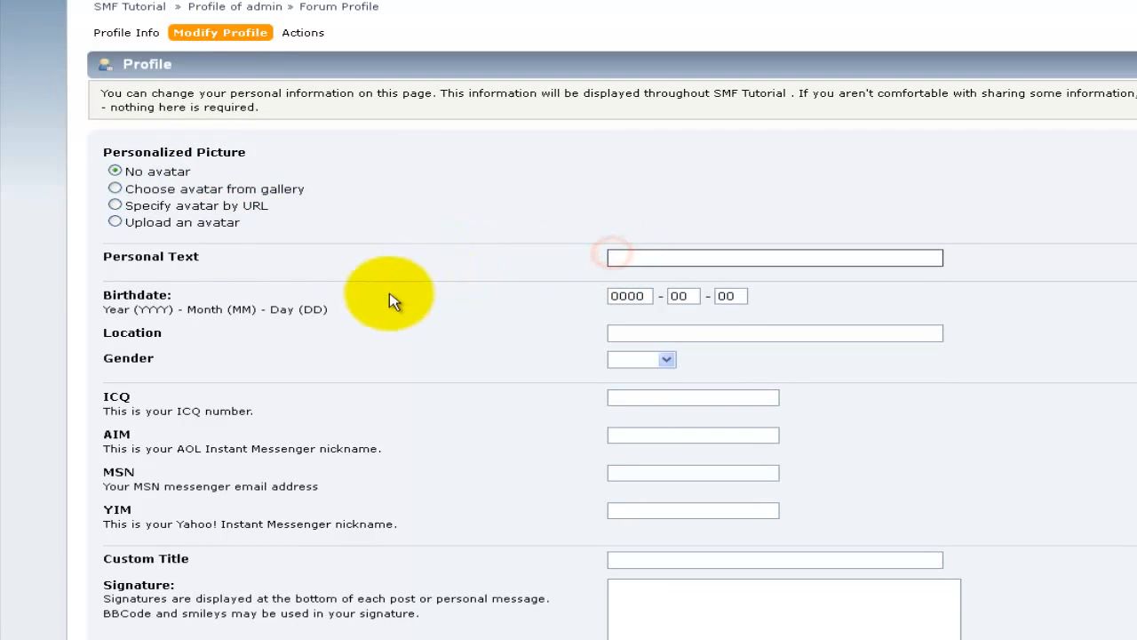
scroll(396, 317, down, 3)
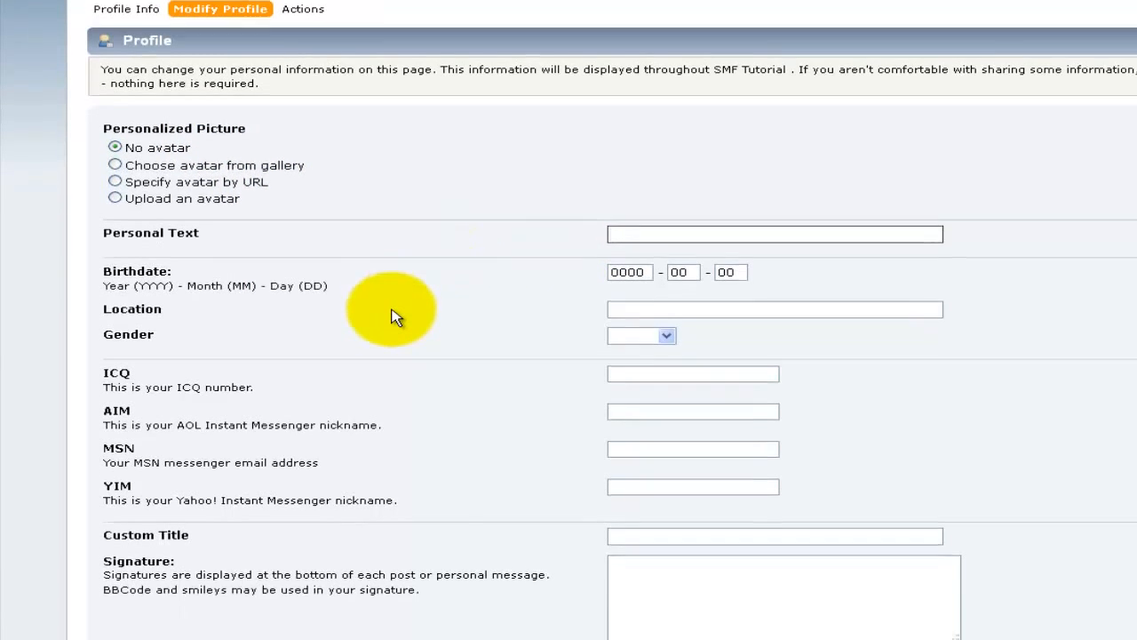
scroll(396, 317, down, 5)
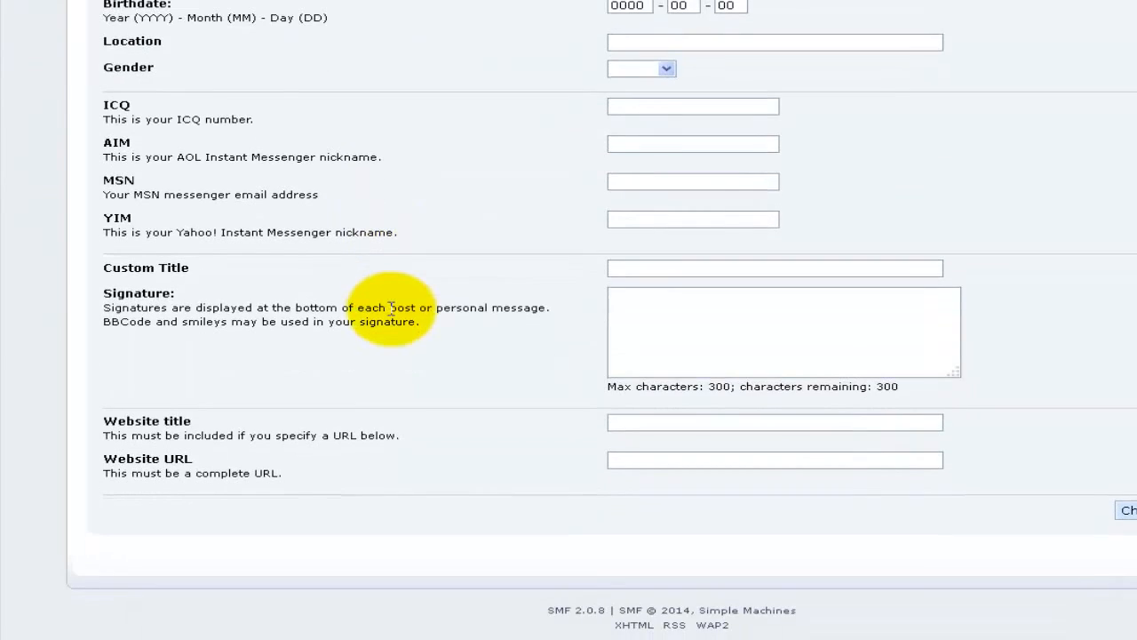
scroll(393, 310, up, 8)
mouse_move(221, 42)
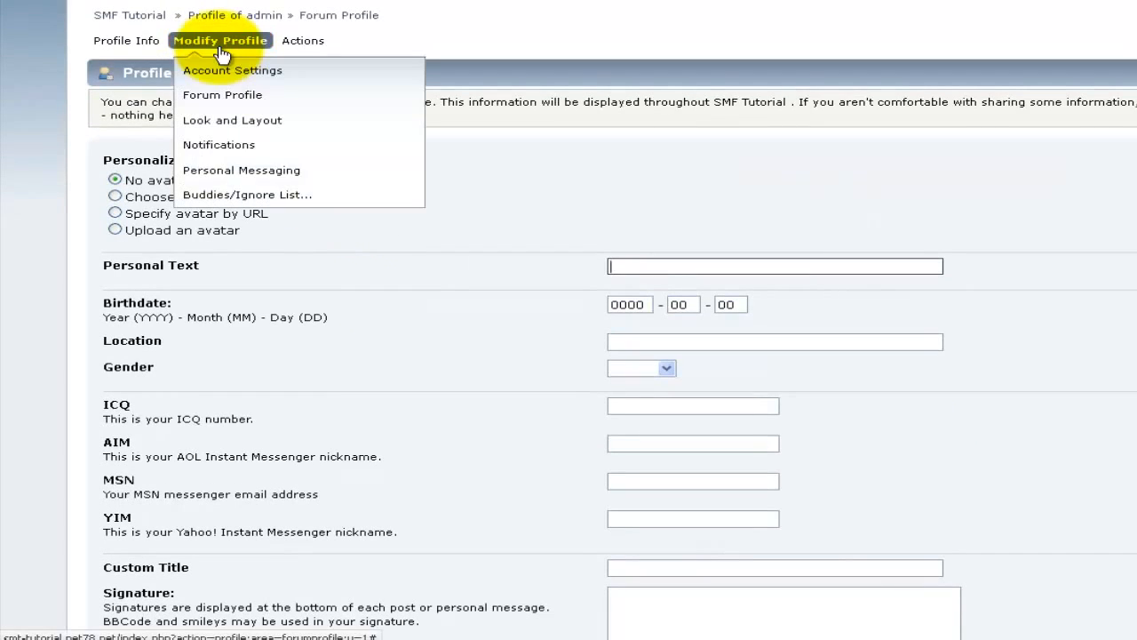
mouse_move(316, 194)
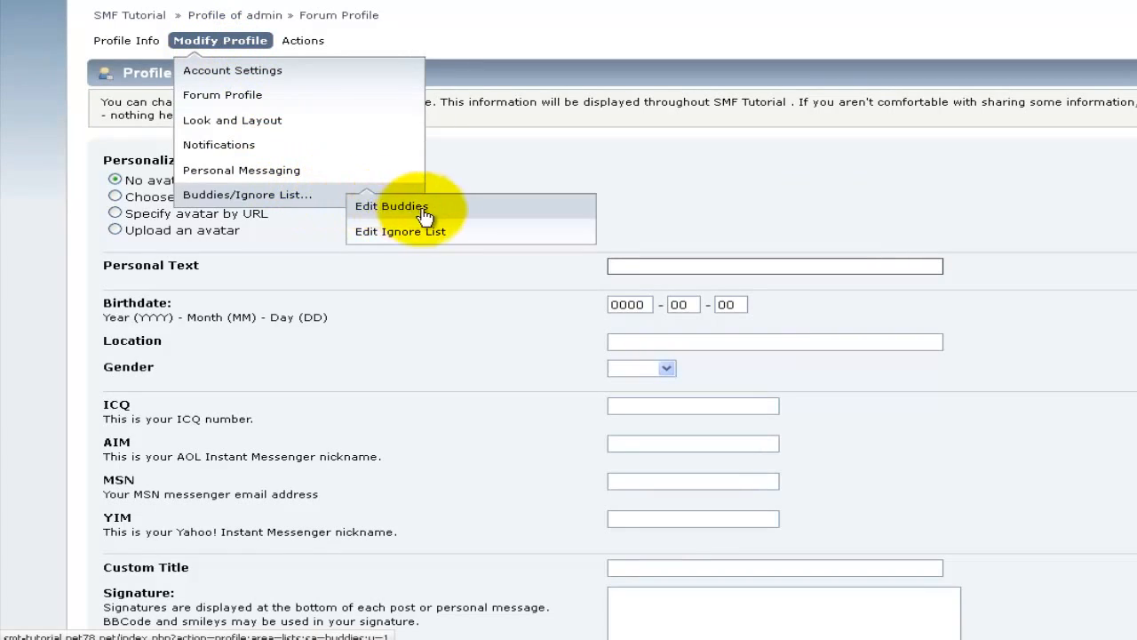
Step: Open Edit Ignore List under Buddies/Ignore List and focus its empty Member field
click(463, 232)
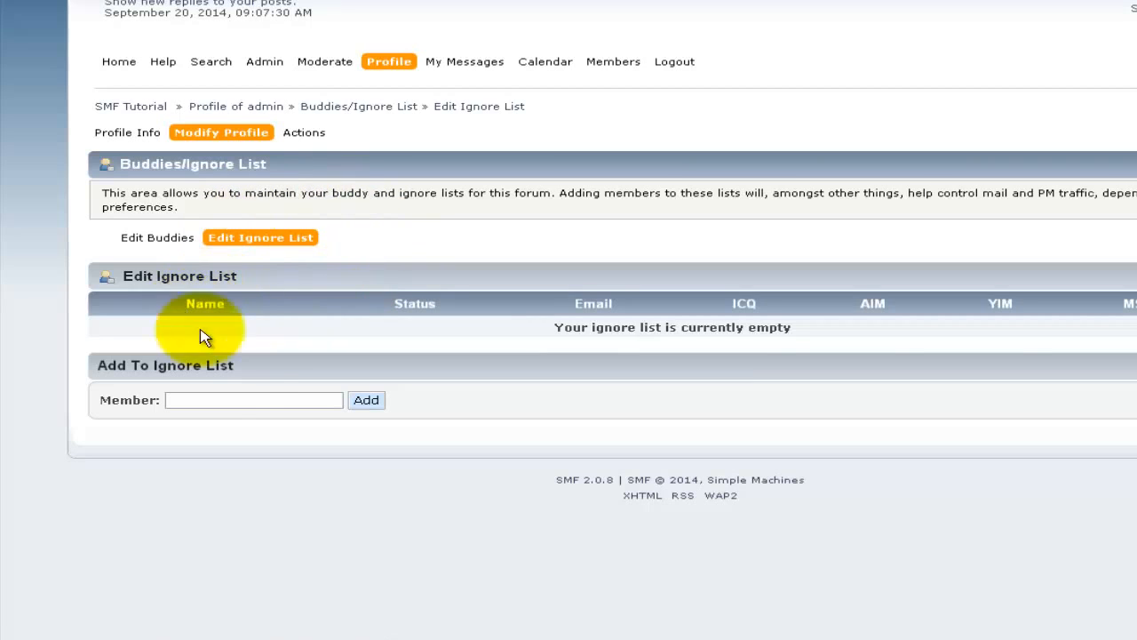
click(192, 400)
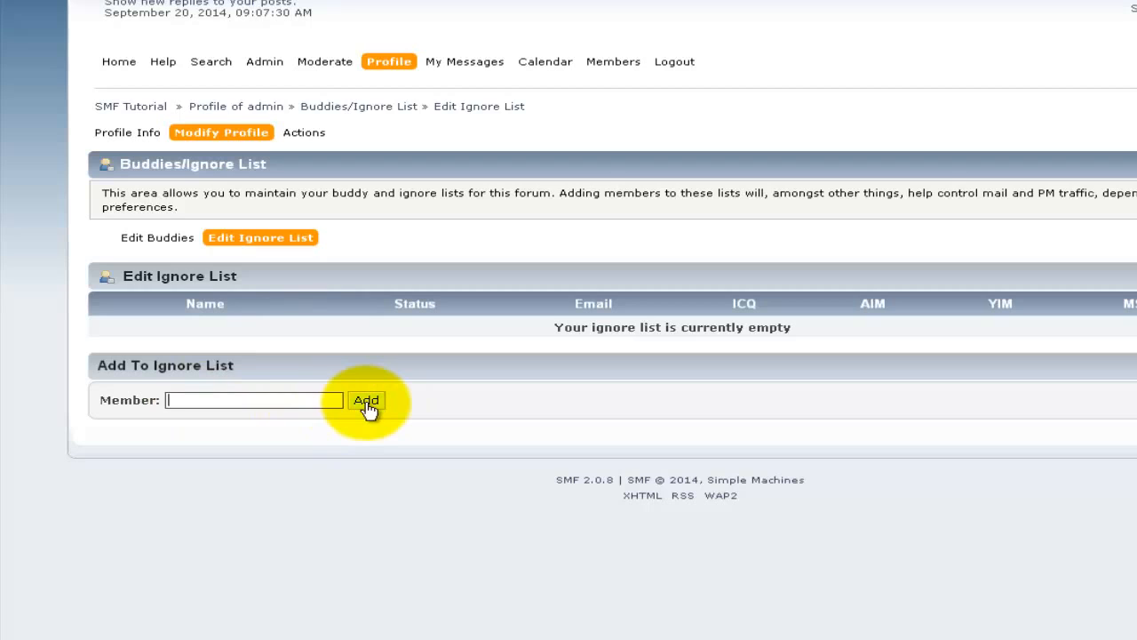
mouse_move(321, 135)
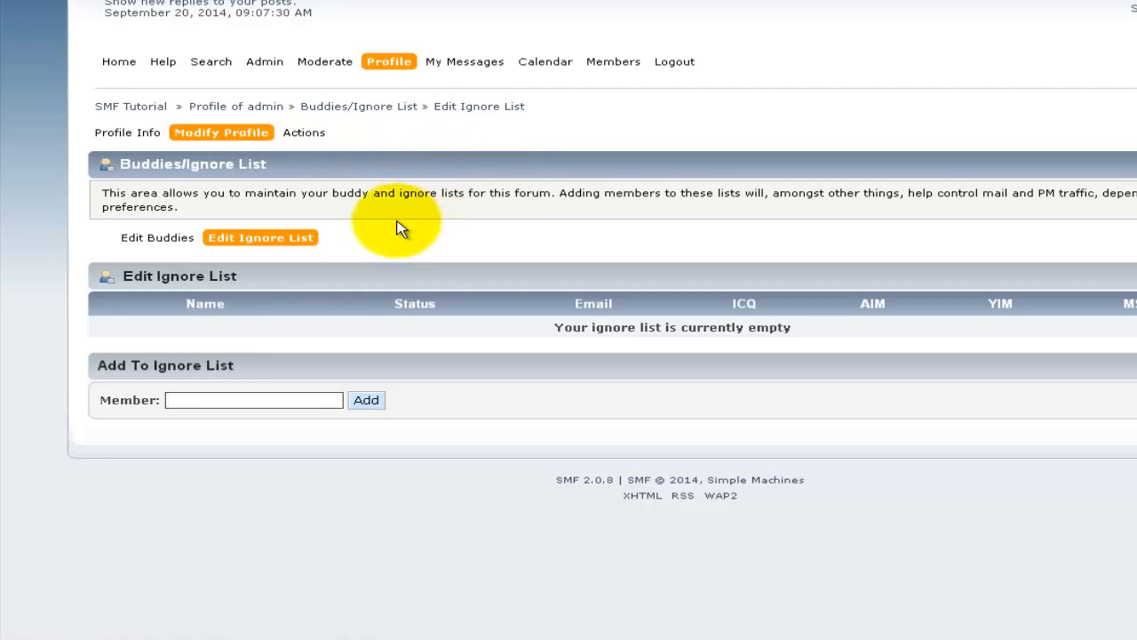
Step: Return to Features and Options, open Members > Registration, and view the Registration Agreement
mouse_move(264, 71)
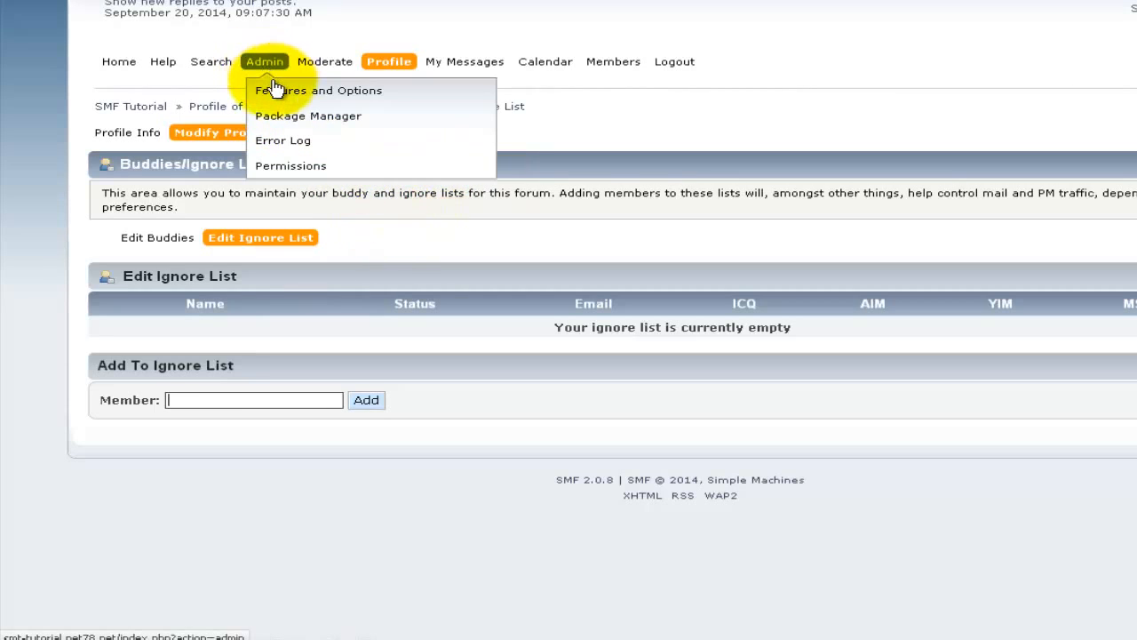
click(272, 95)
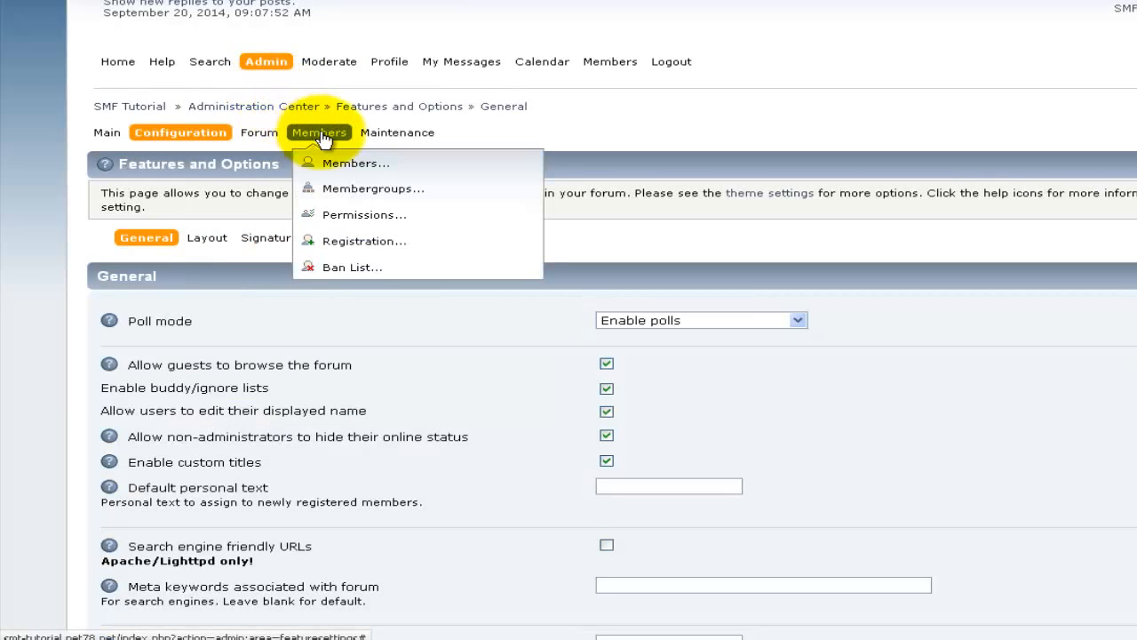
click(387, 246)
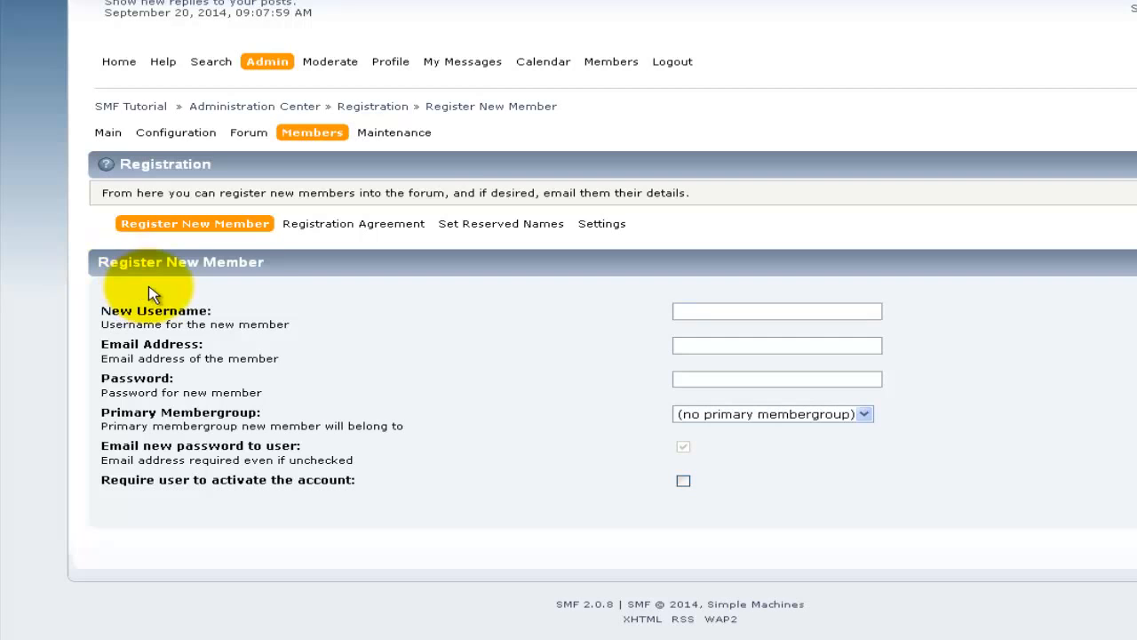
click(329, 227)
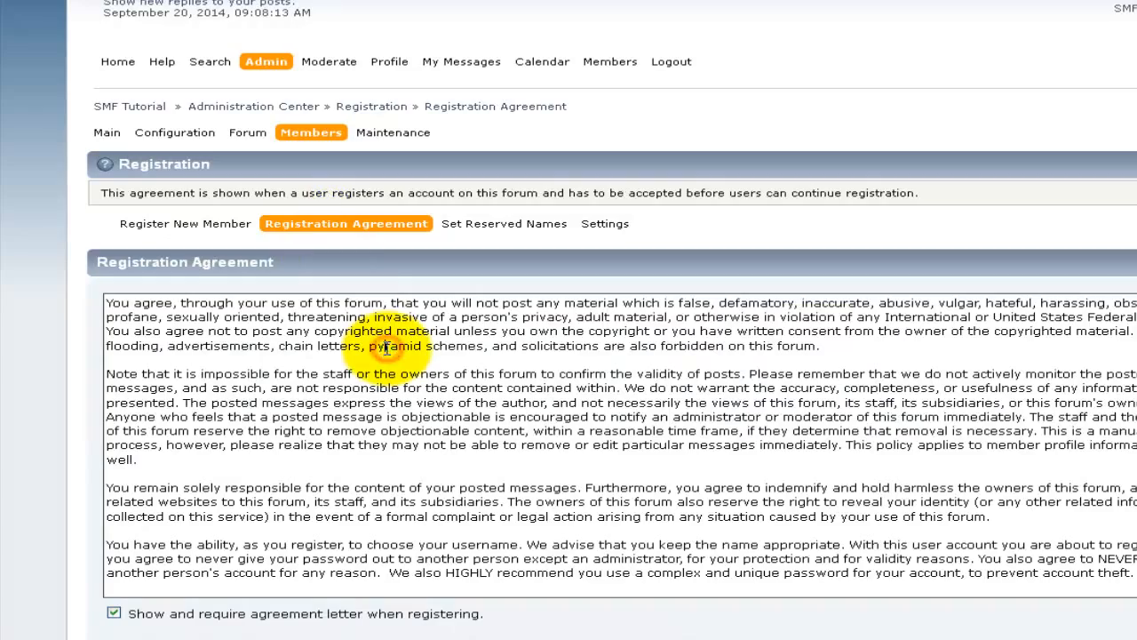
Step: Delete the stray test text from the registration agreement and open Set Reserved Names
scroll(386, 348, down, 3)
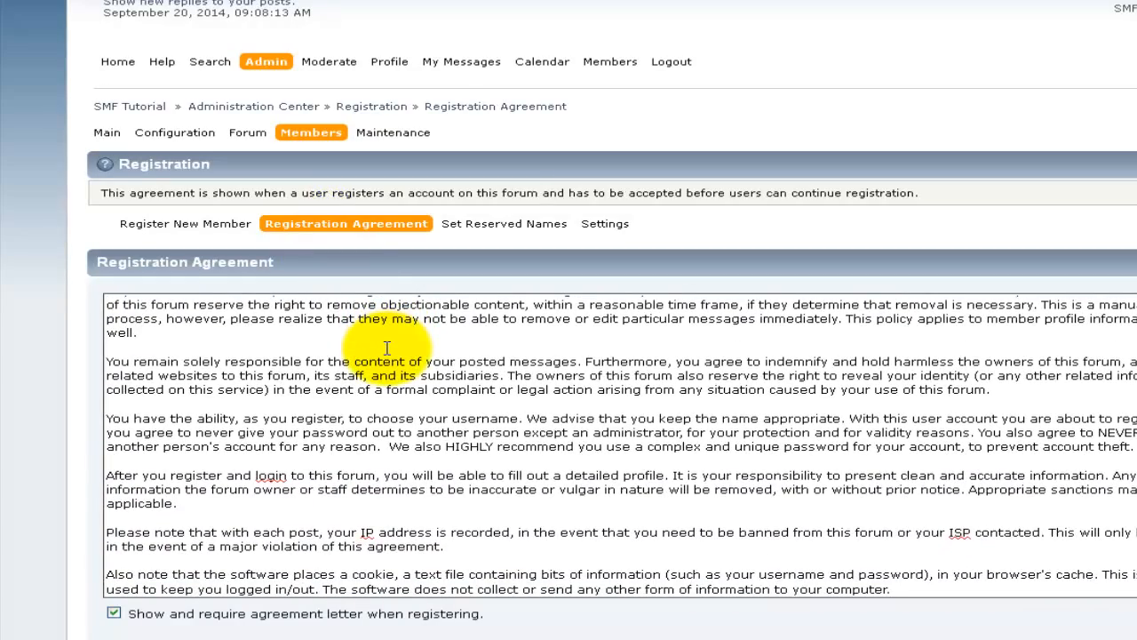
scroll(386, 349, up, 3)
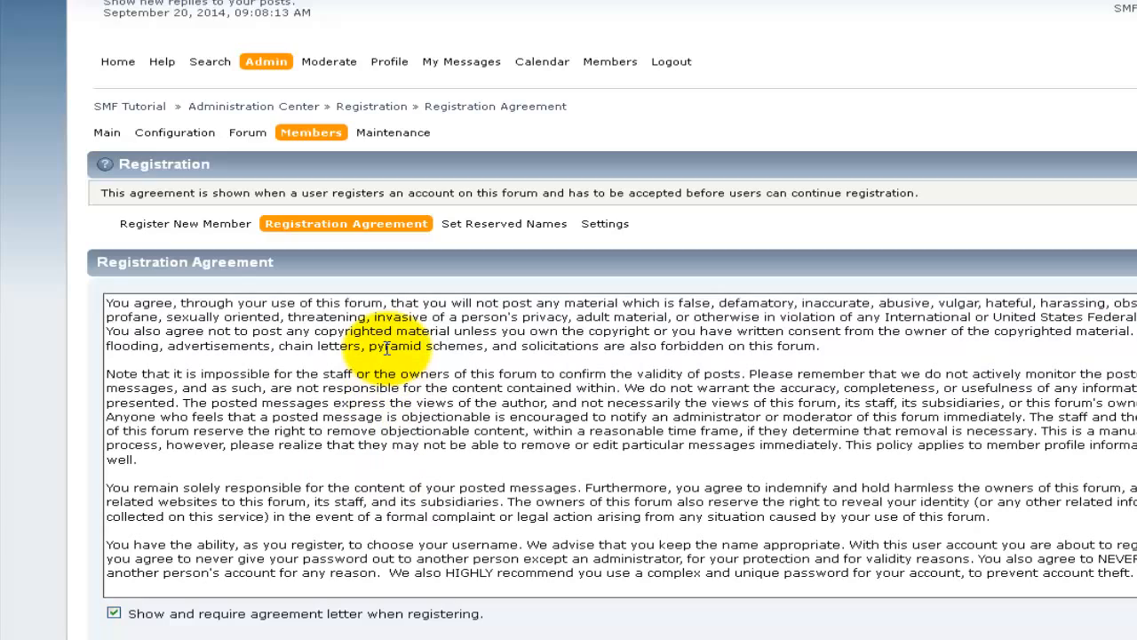
scroll(387, 348, down, 1)
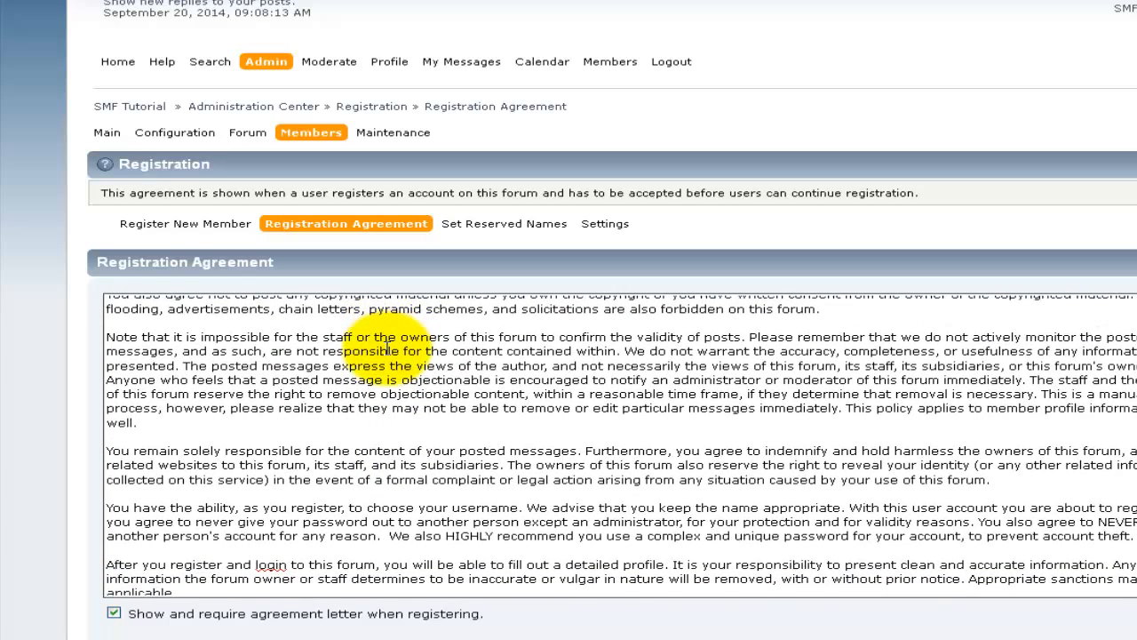
scroll(386, 348, down, 2)
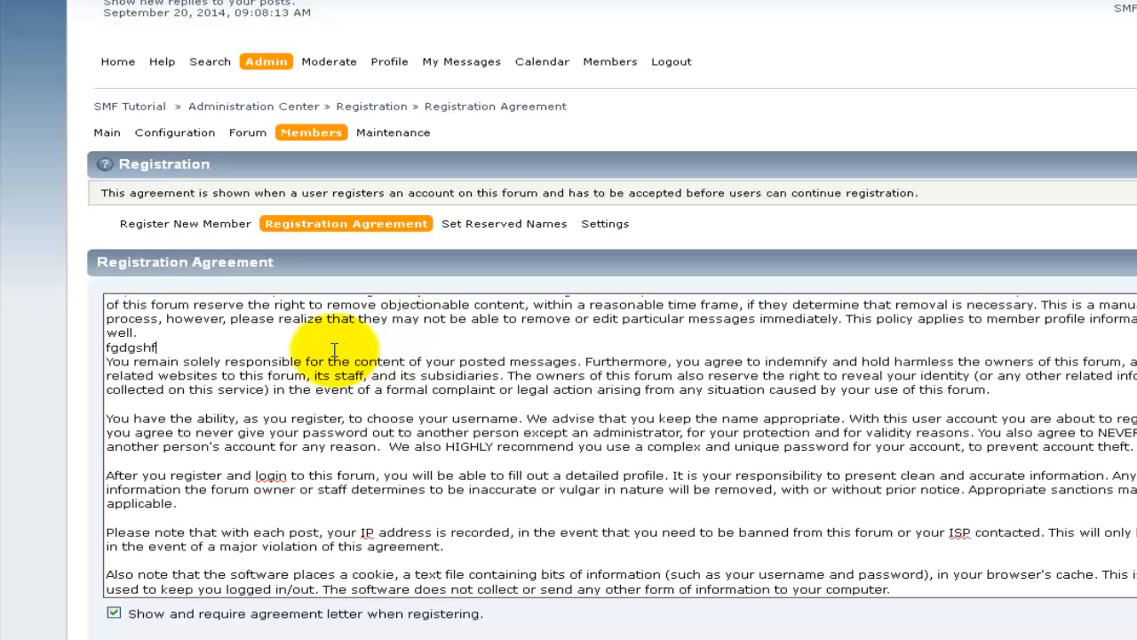
key(shift+Home)
key(BackSpace)
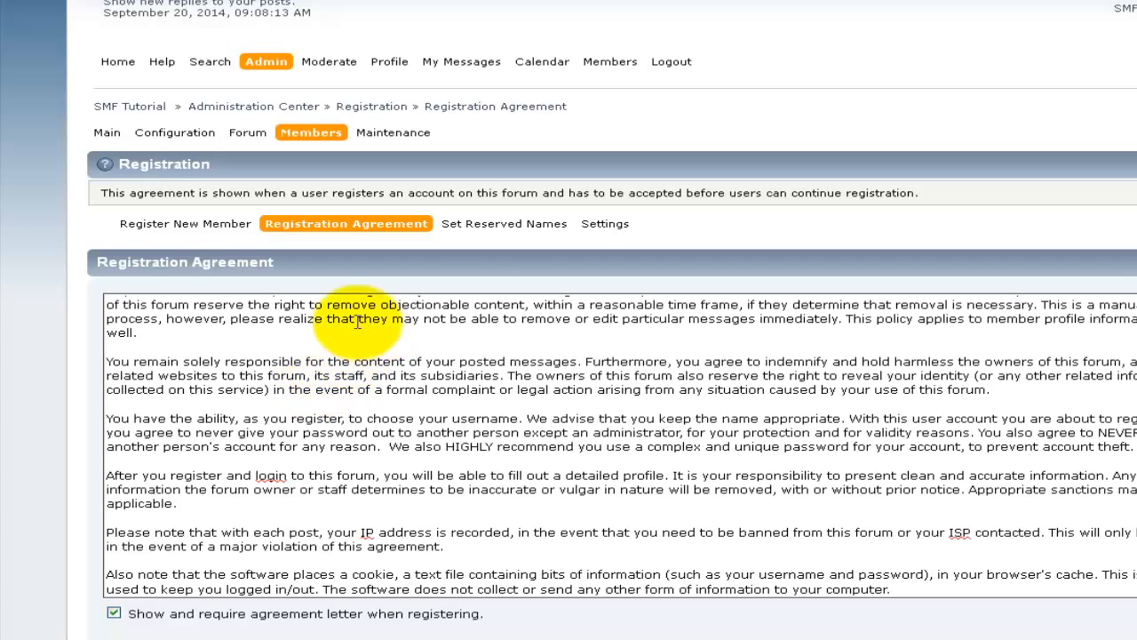
click(486, 230)
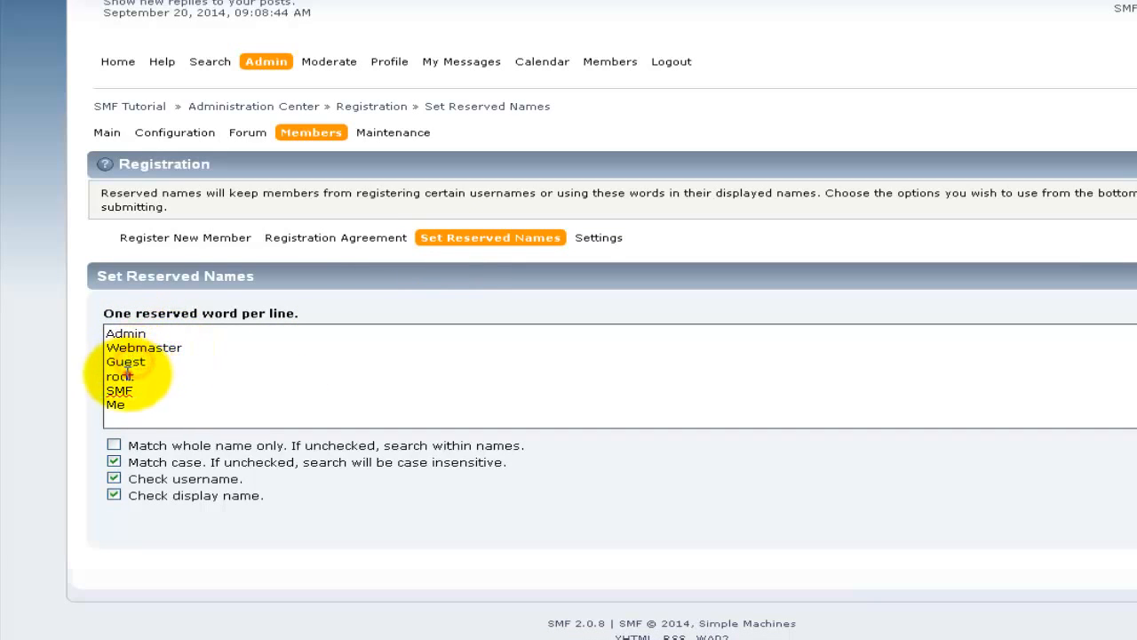
Step: Add 'You' as a new reserved name after 'Me', save, and go to Registration Settings
click(168, 406)
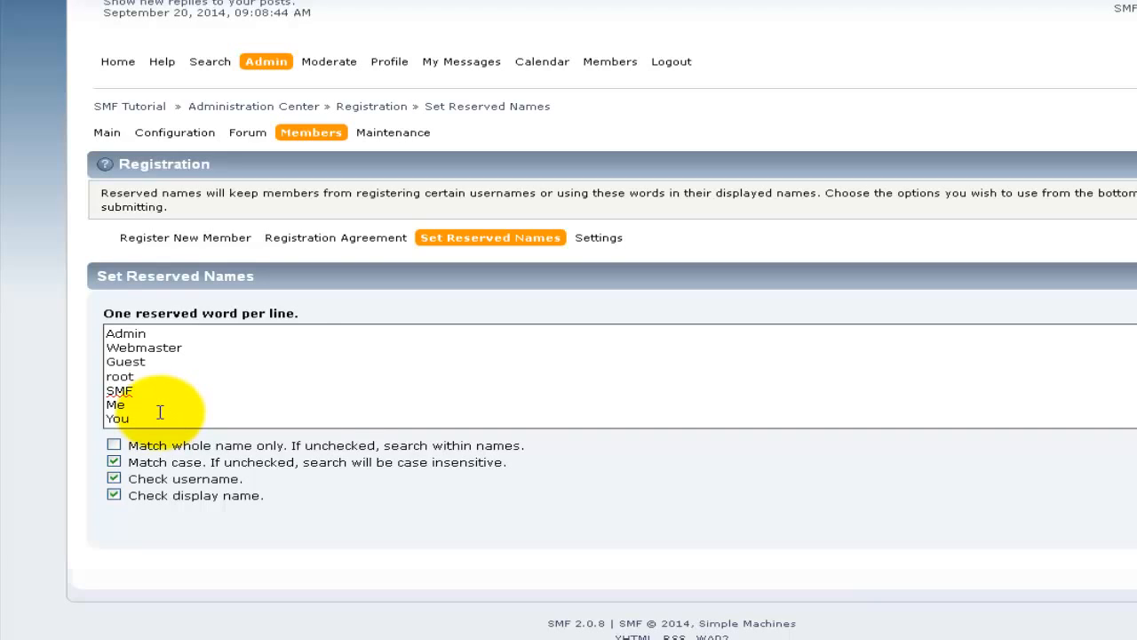
click(1136, 524)
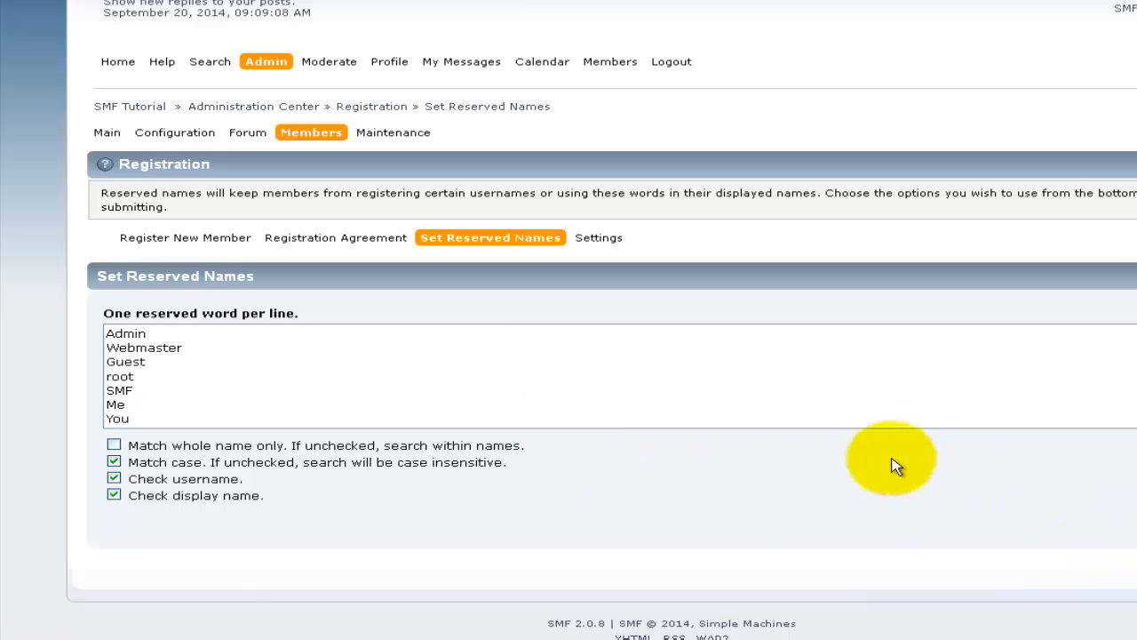
click(599, 238)
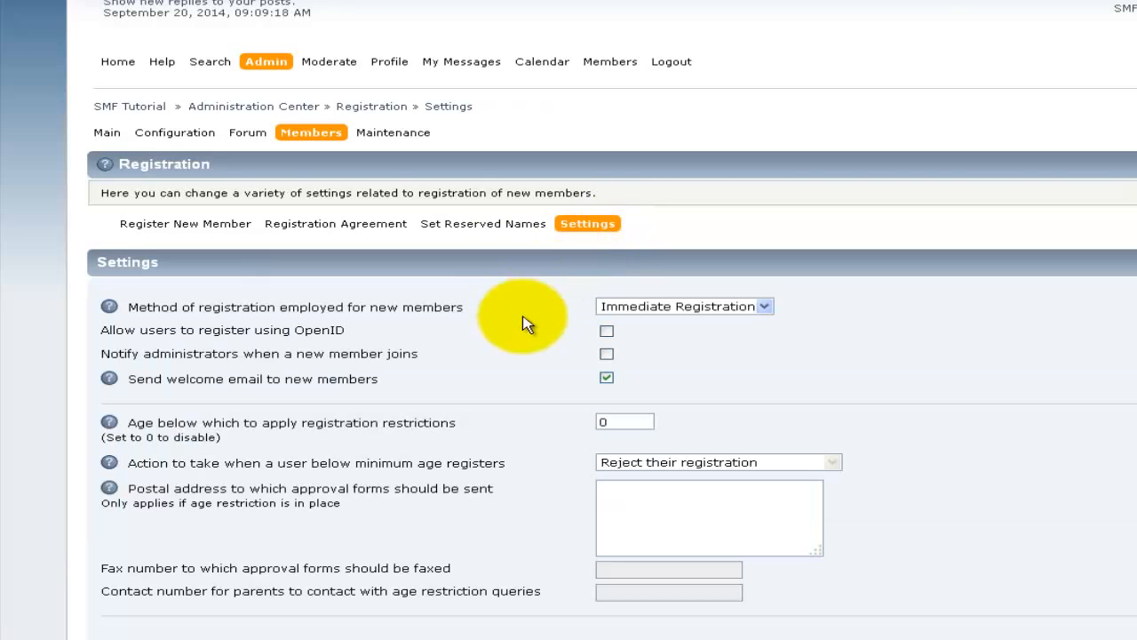
Step: Keep Immediate Registration, turn on new-member admin notifications, and leave welcome emails enabled
scroll(516, 338, down, 1)
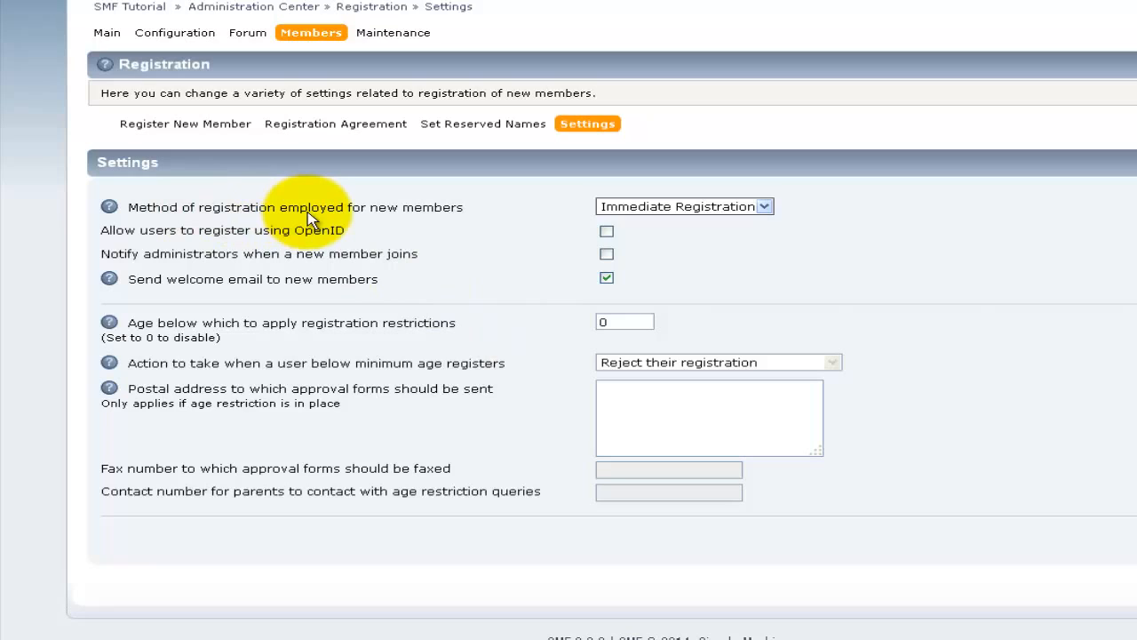
click(702, 210)
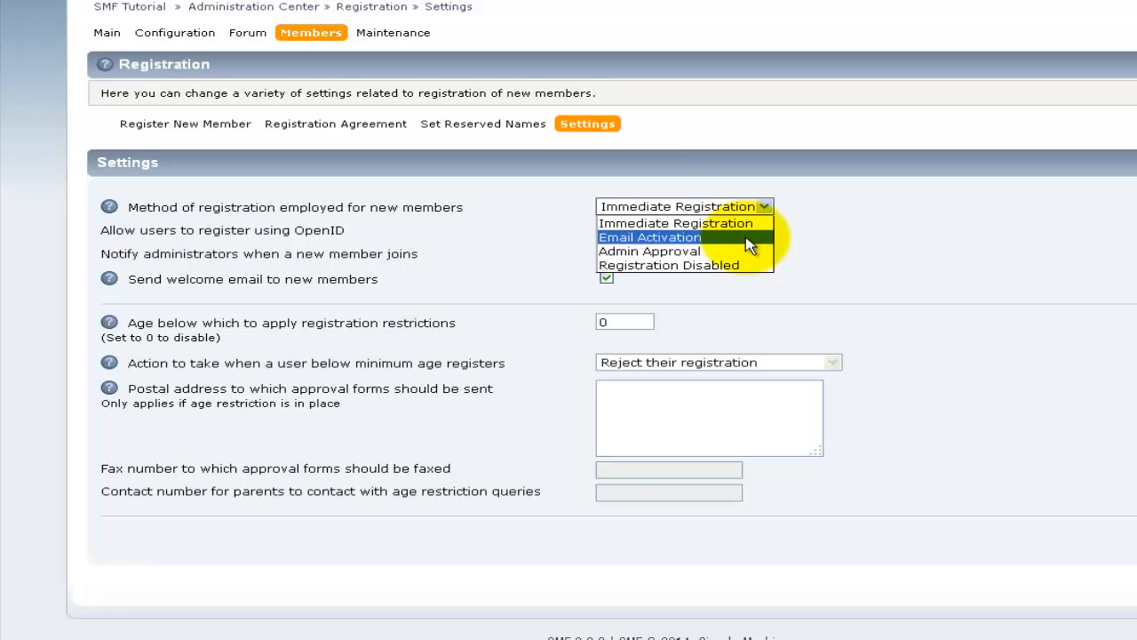
click(843, 286)
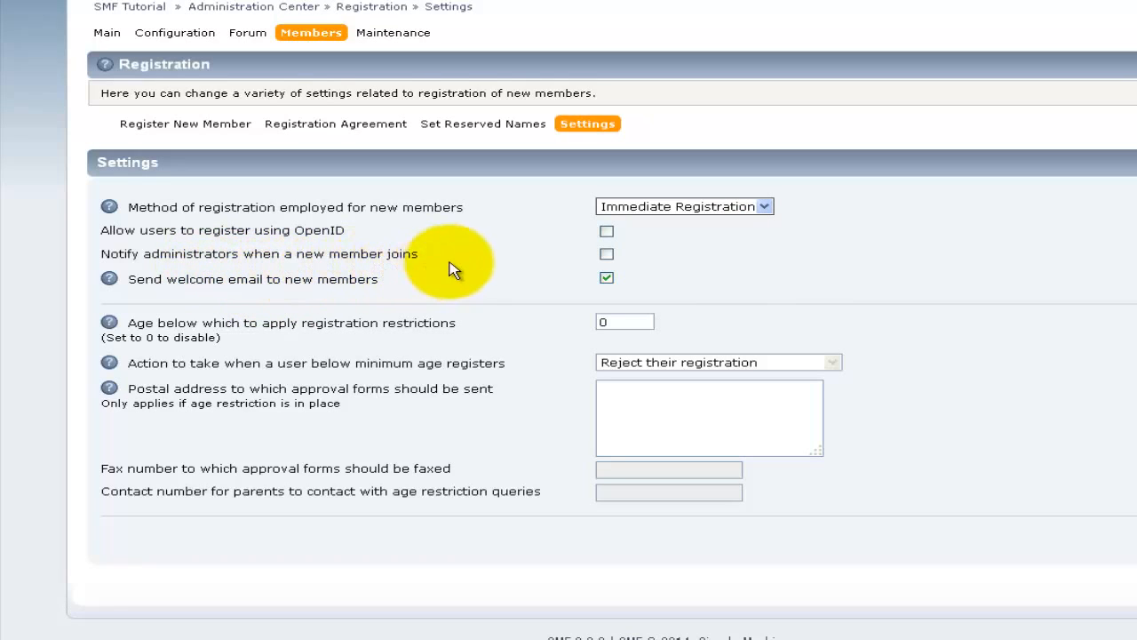
click(606, 255)
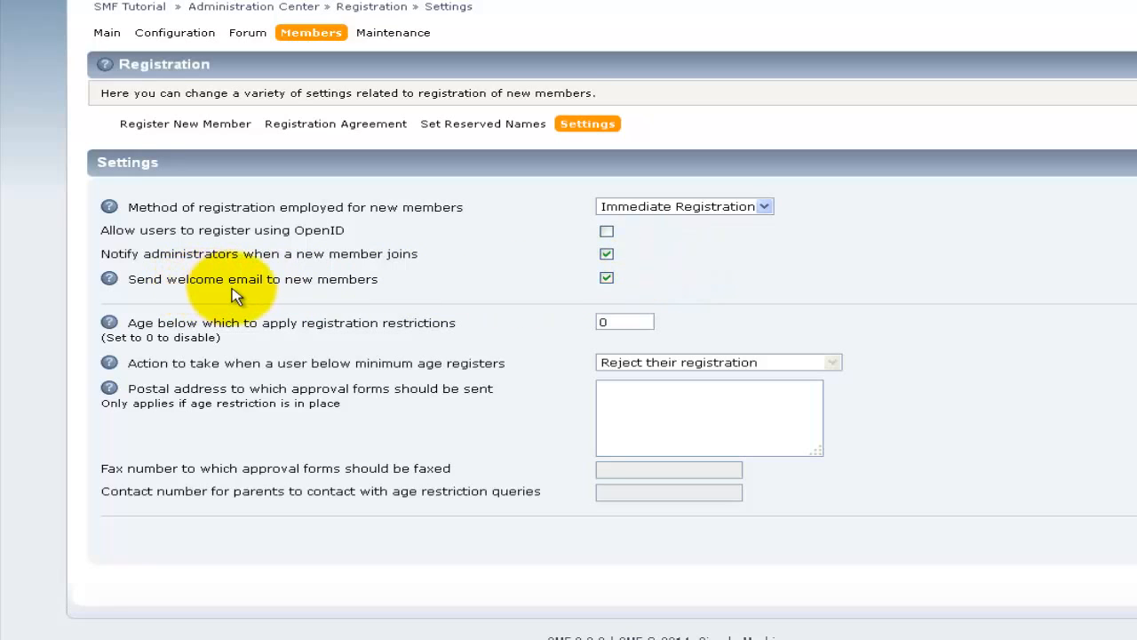
click(606, 277)
click(606, 277)
Step: Change the age restriction from 15 to 0, then go to Register New Member
click(627, 322)
scroll(455, 322, down, 1)
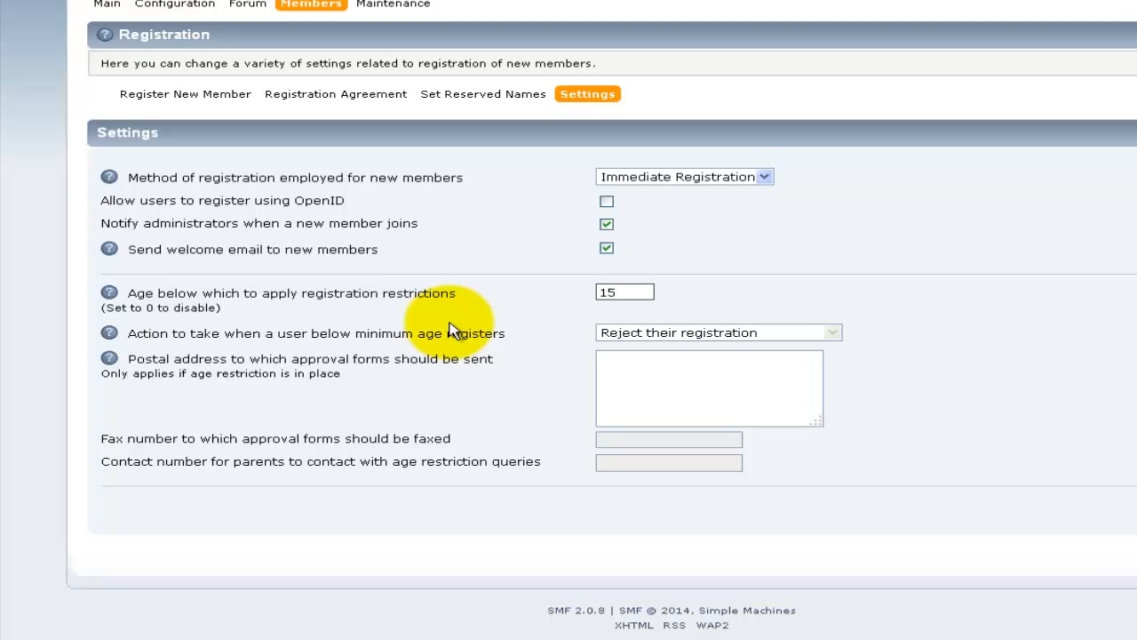
drag(625, 290, 600, 286)
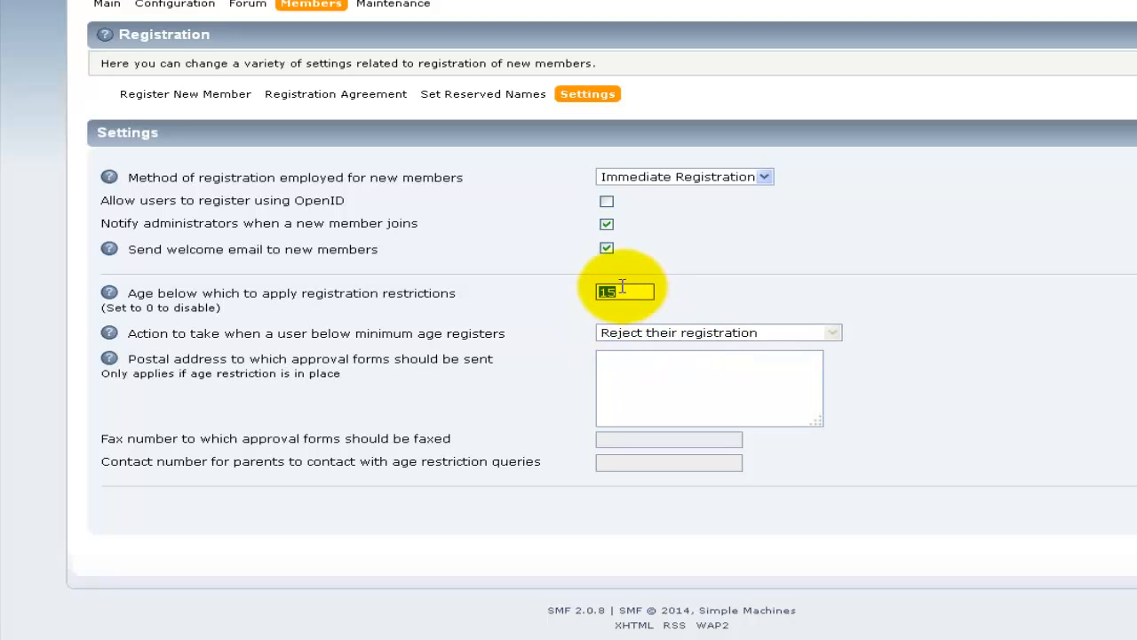
click(623, 380)
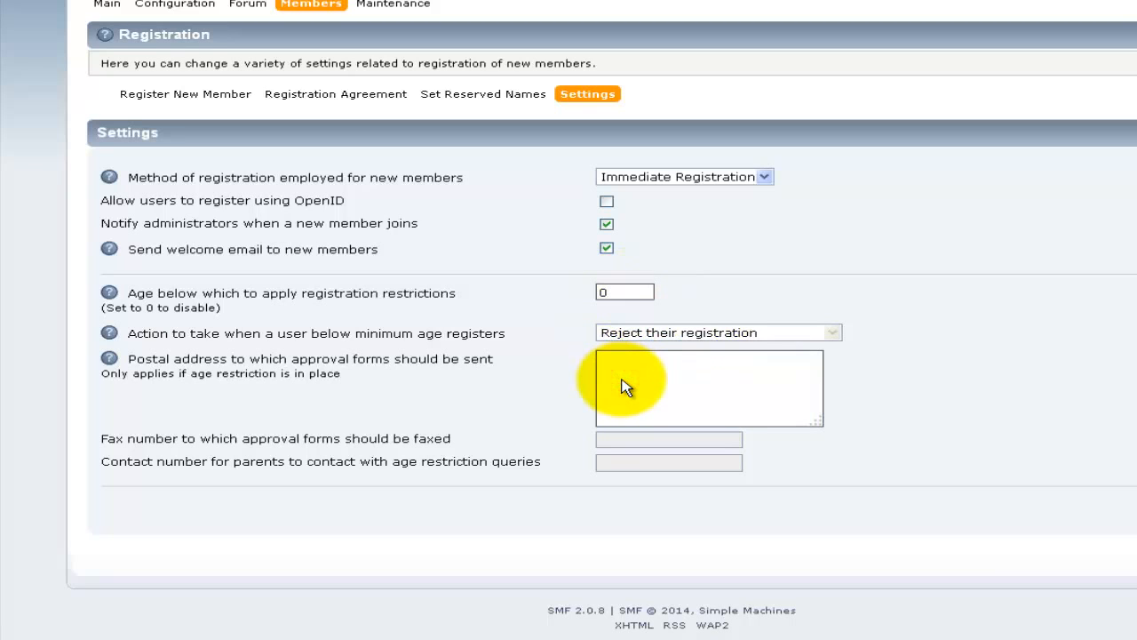
click(607, 361)
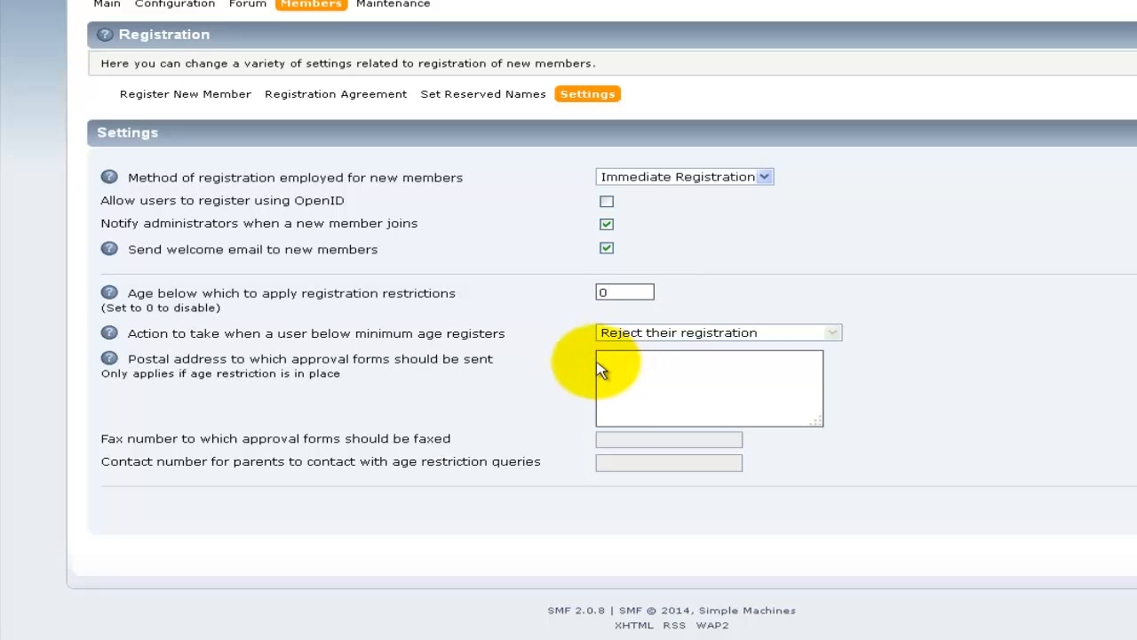
click(186, 105)
Step: Register a member with username, email and password as Global Moderator, requiring account activation
mouse_move(176, 132)
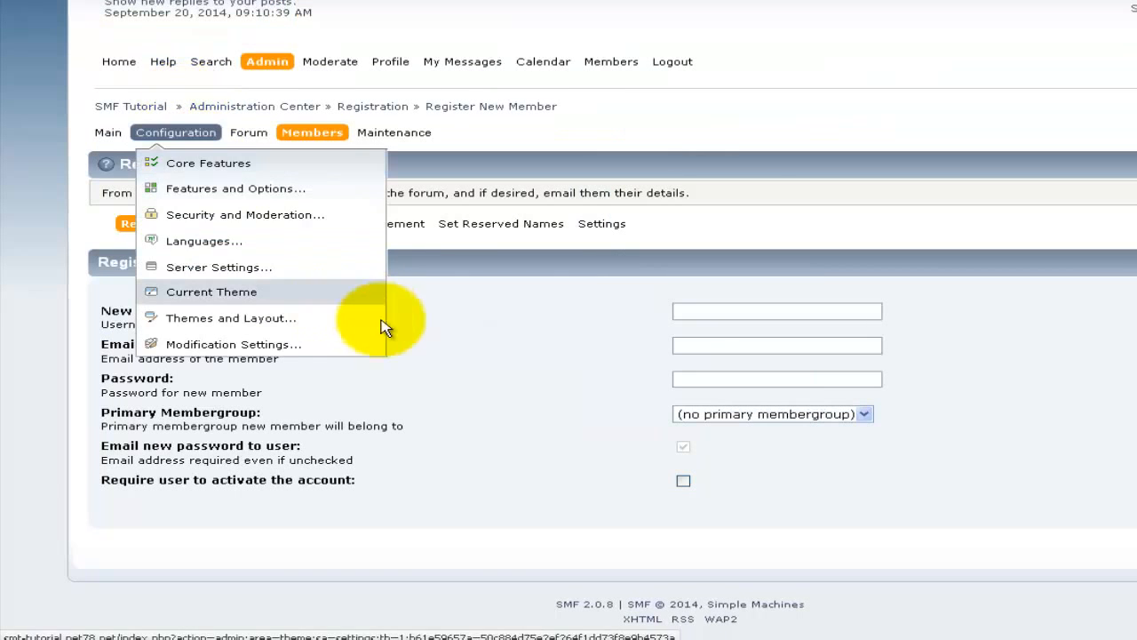
click(680, 310)
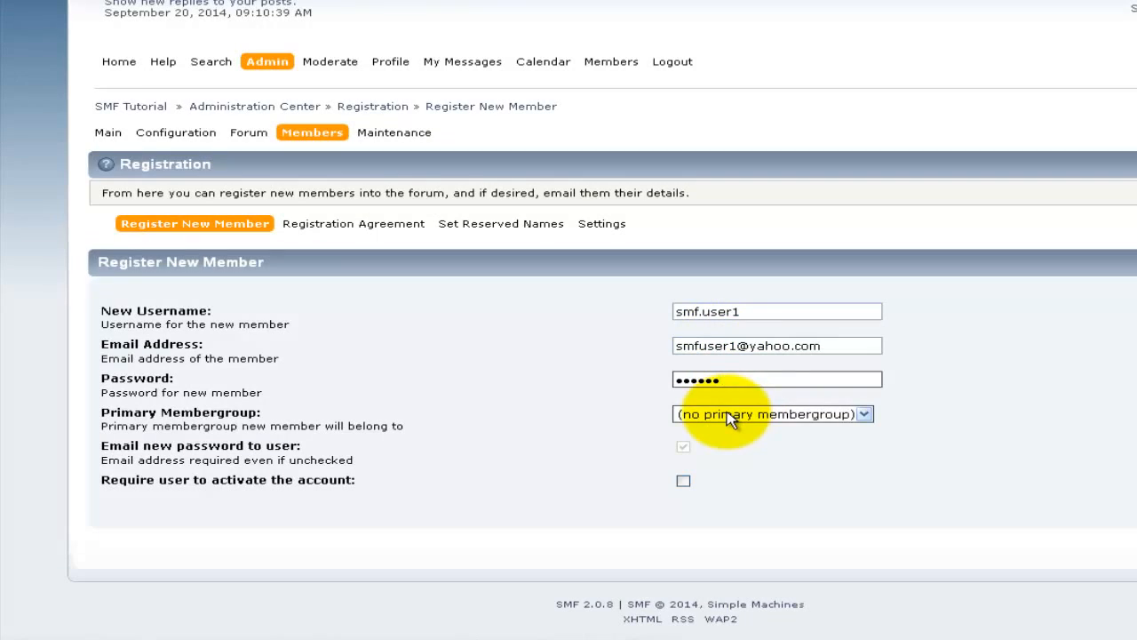
click(730, 418)
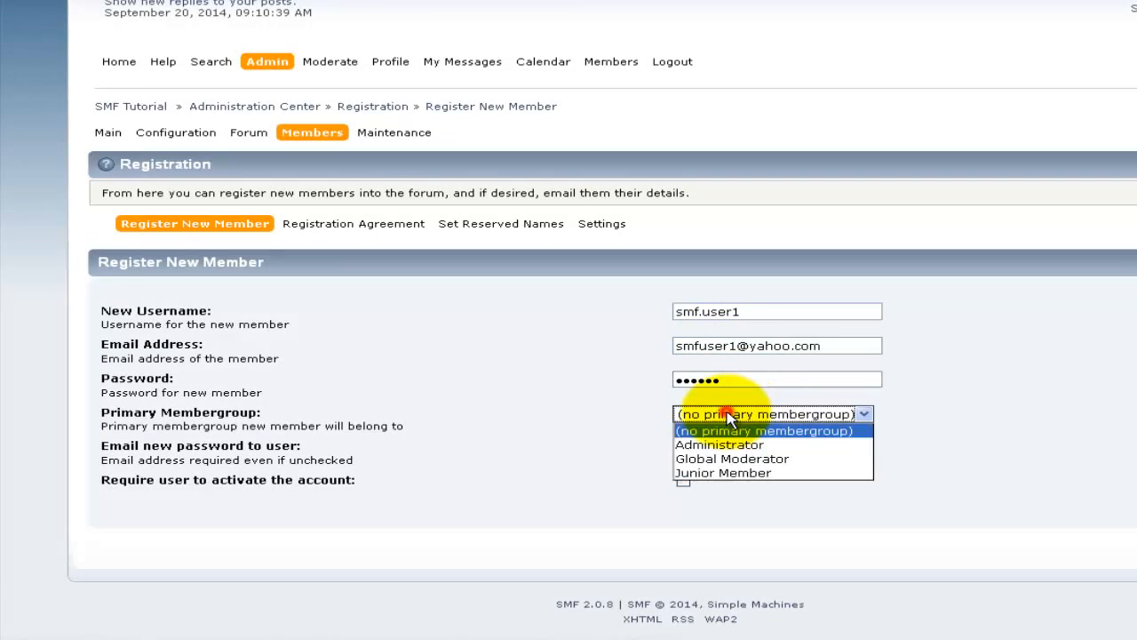
click(790, 459)
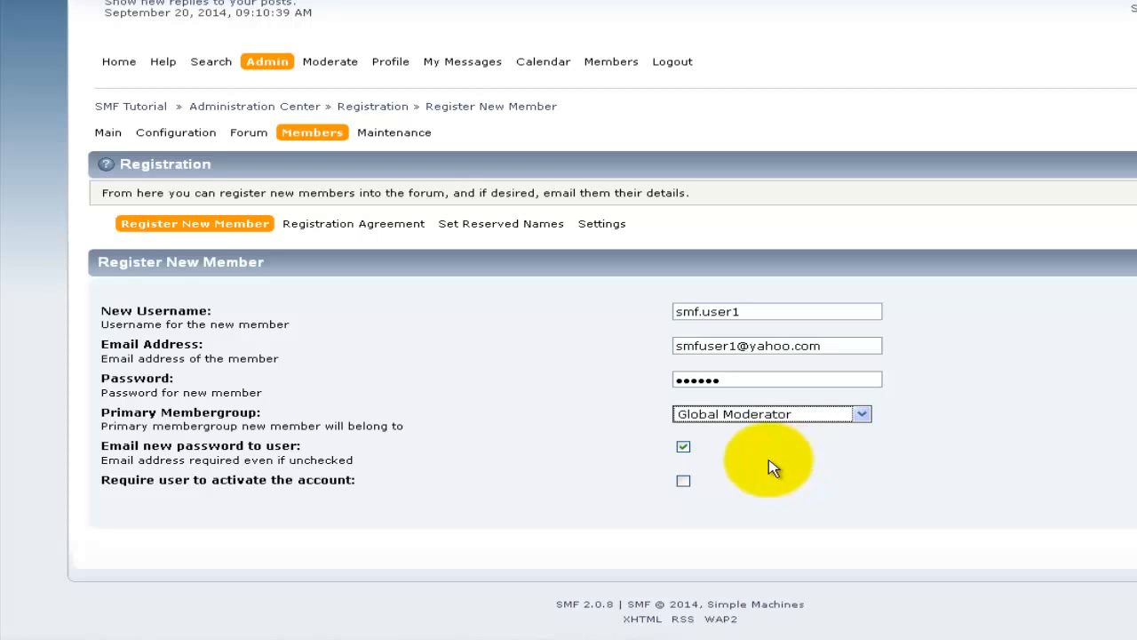
click(683, 481)
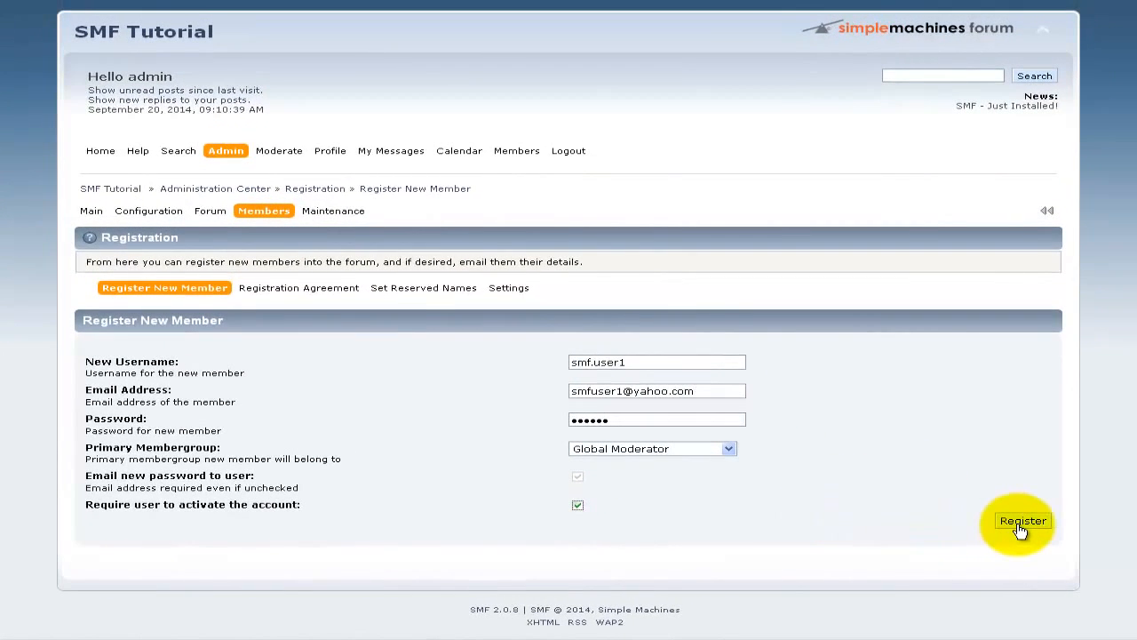
click(1022, 522)
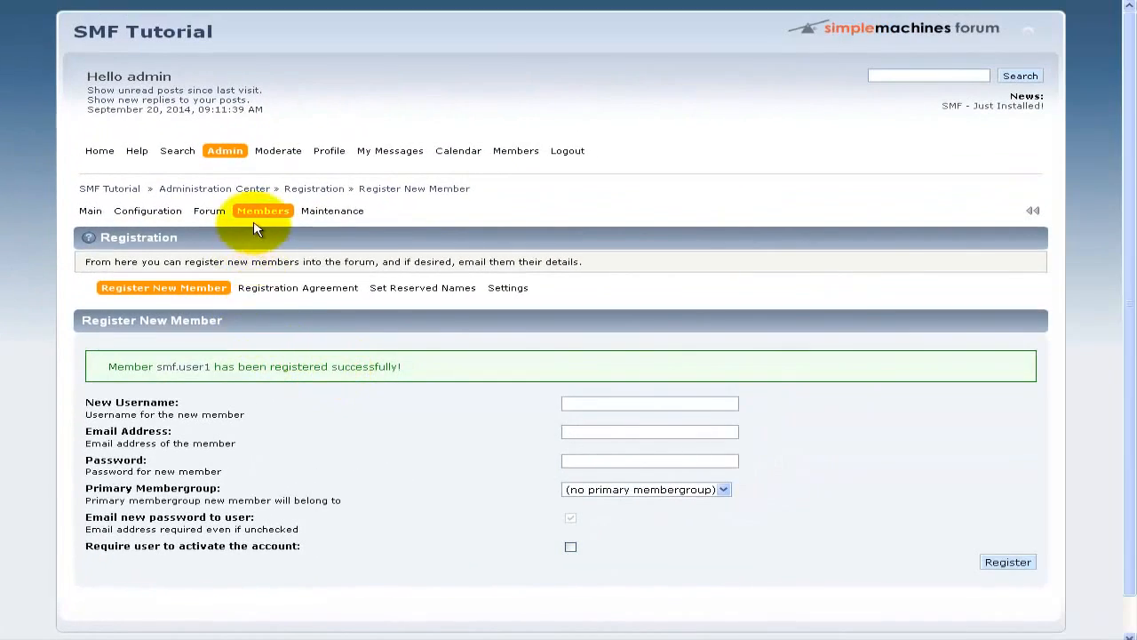
Step: List all members, then filter to the single new account awaiting activation
mouse_move(313, 123)
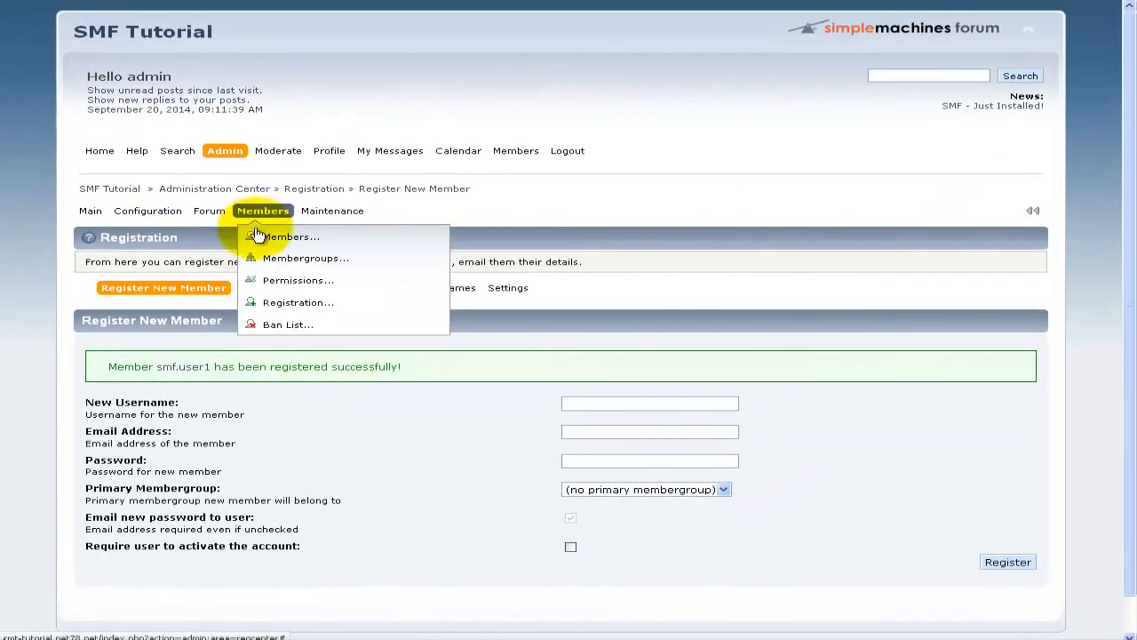
mouse_move(253, 235)
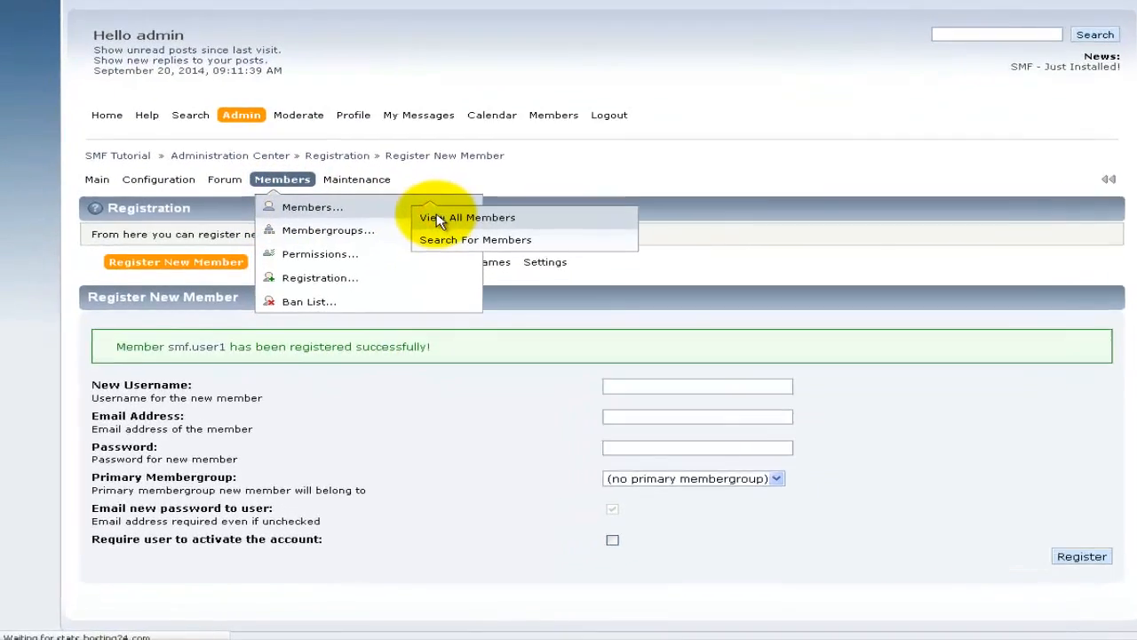
click(406, 247)
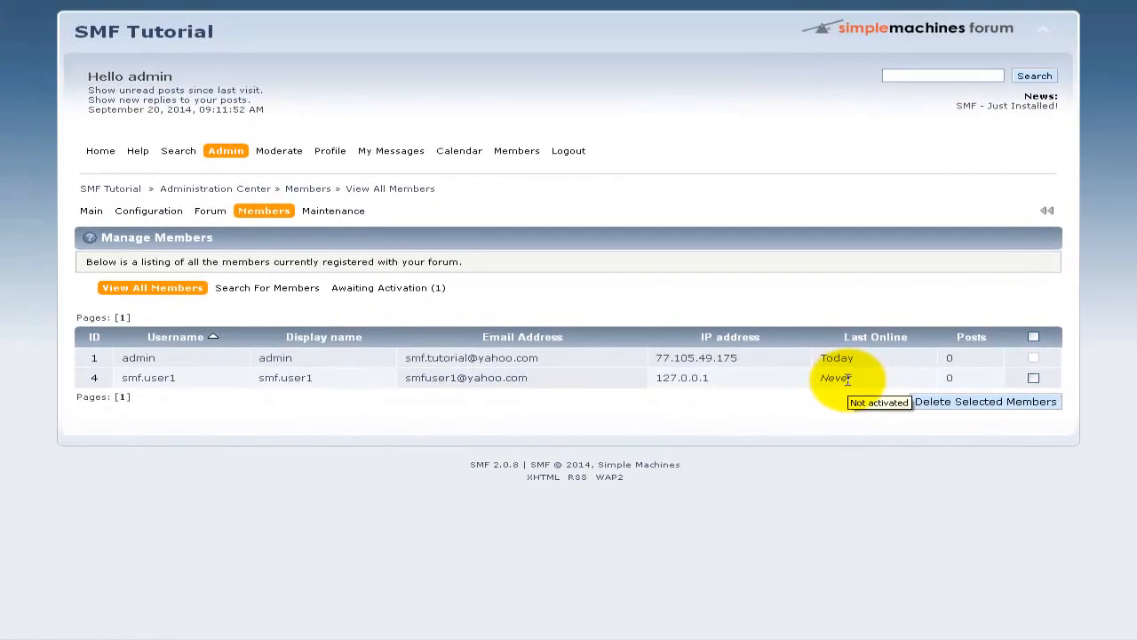
click(437, 288)
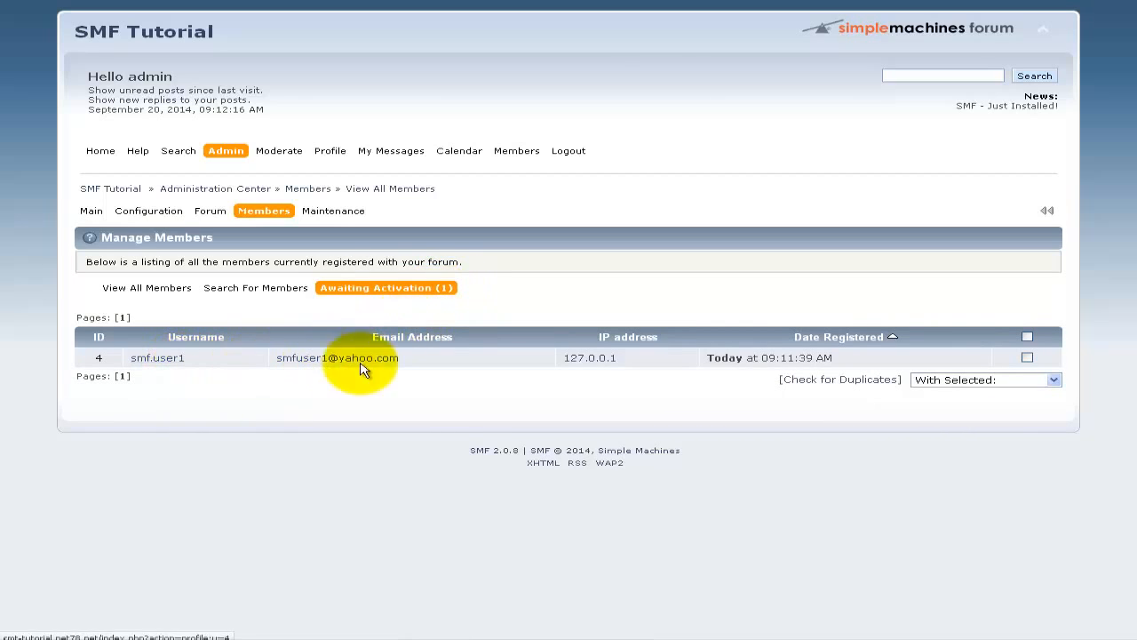
Step: Return to the full member list and open the new member's profile summary, marked not activated
click(154, 289)
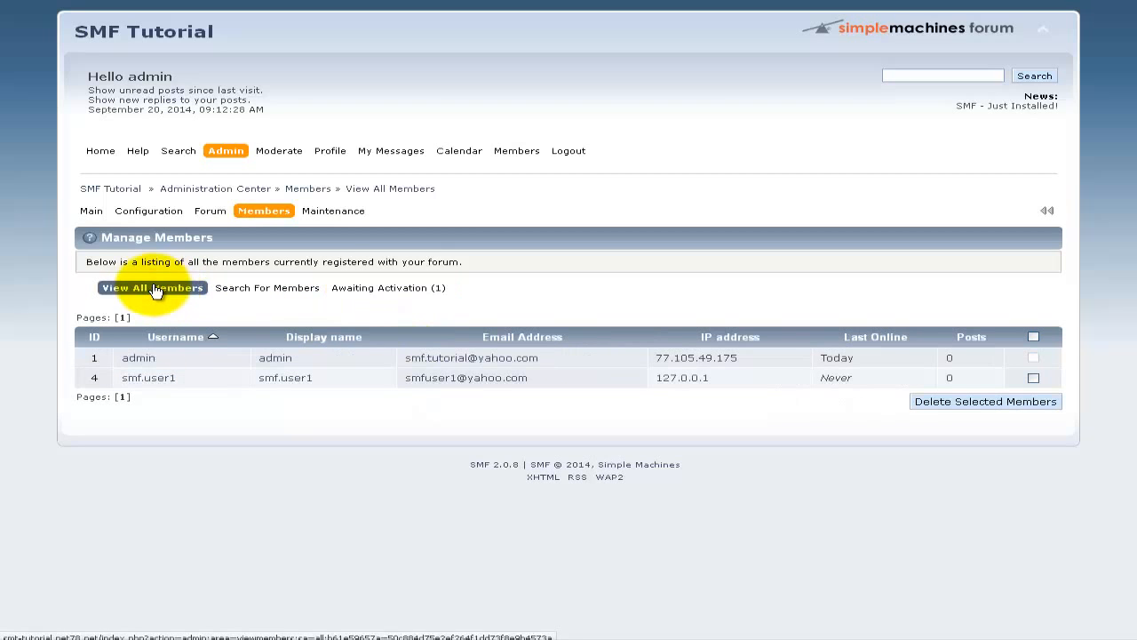
click(280, 378)
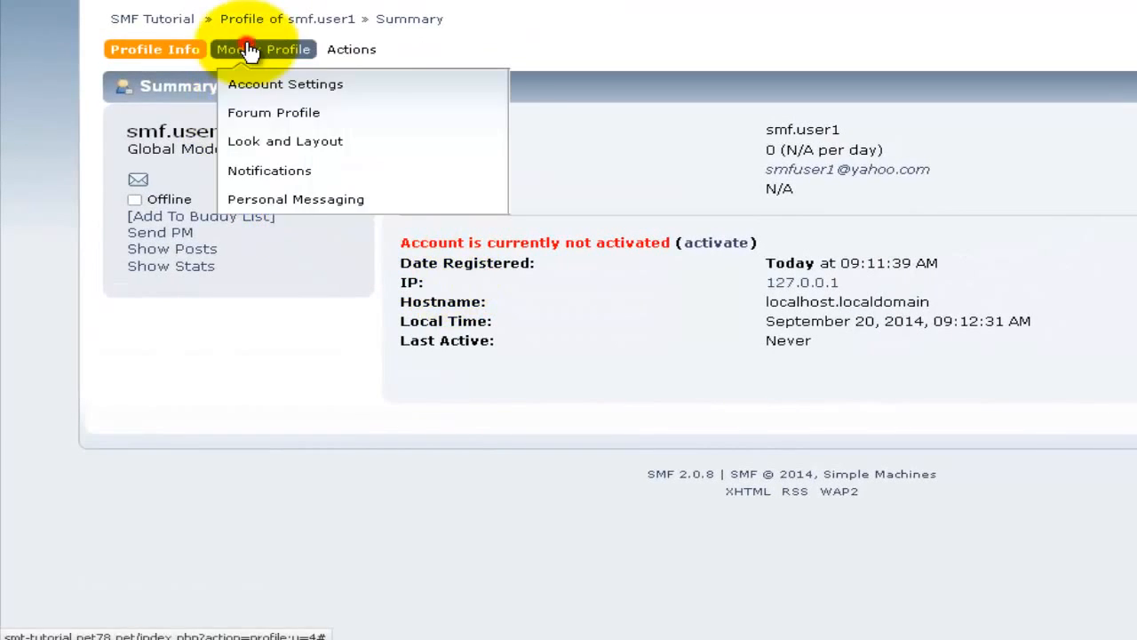
mouse_move(160, 54)
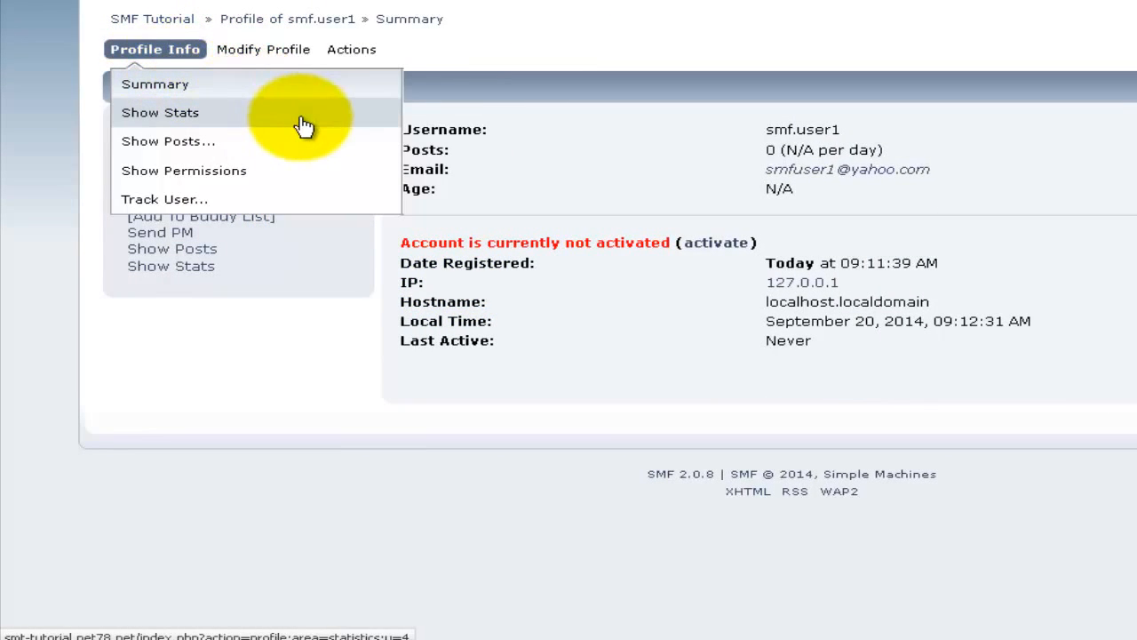
mouse_move(297, 142)
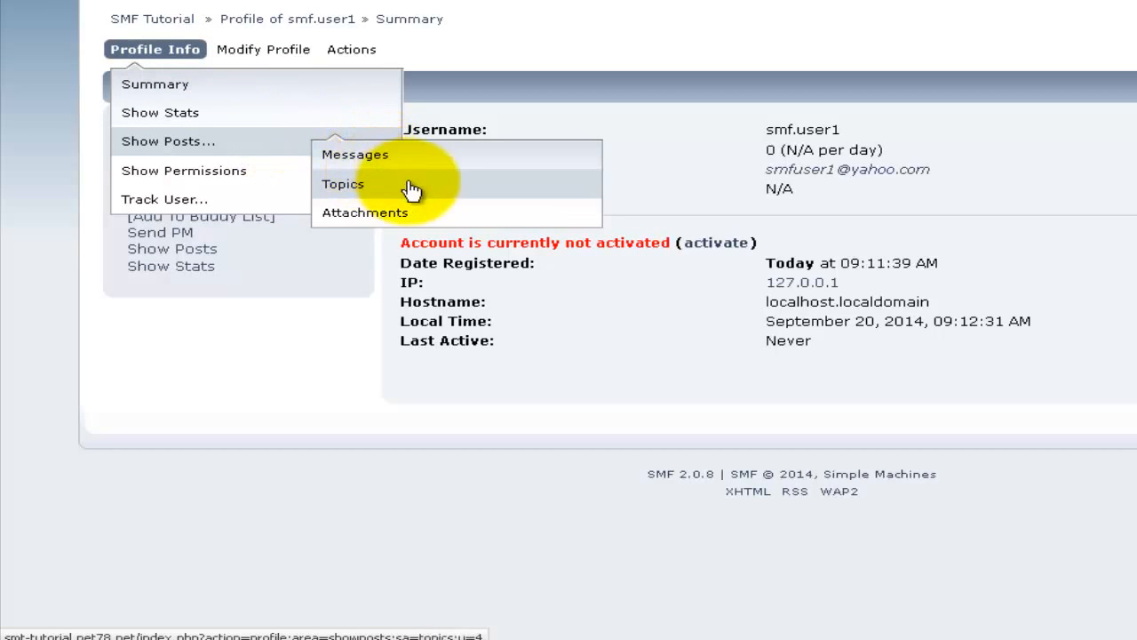
Step: Show the new member's permissions and scroll through the permissions list
click(286, 180)
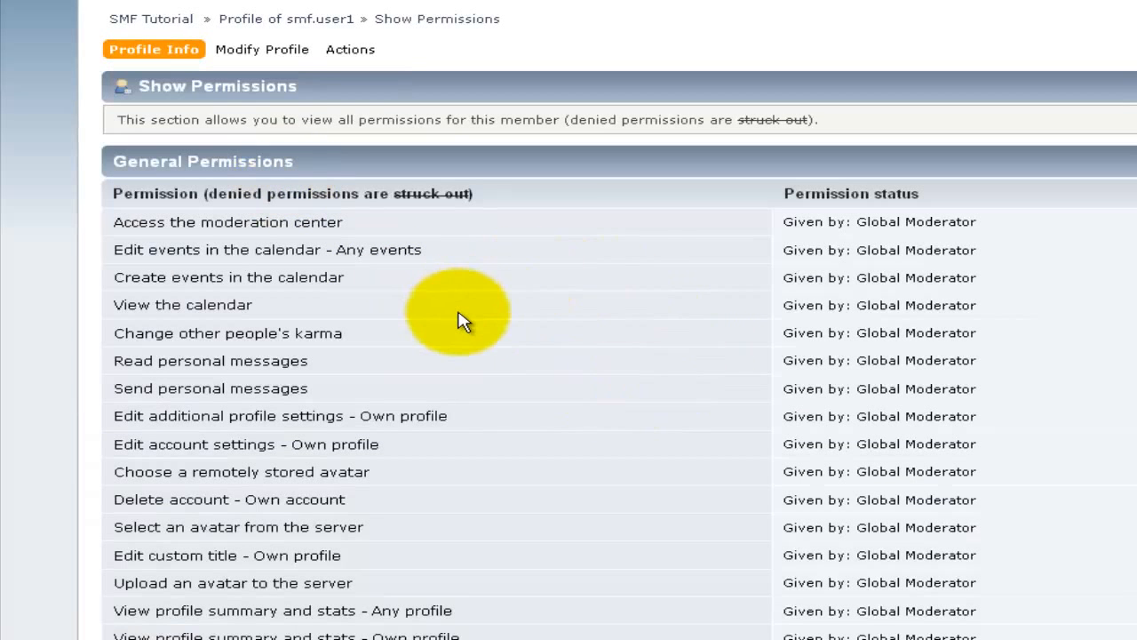
scroll(462, 320, down, 10)
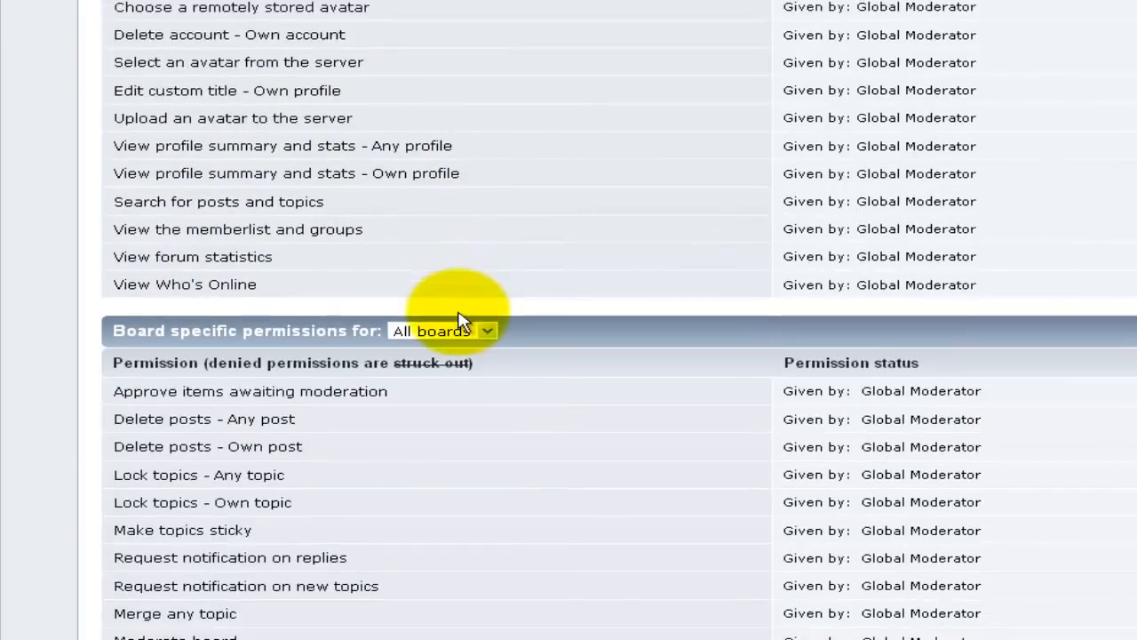
scroll(462, 320, down, 14)
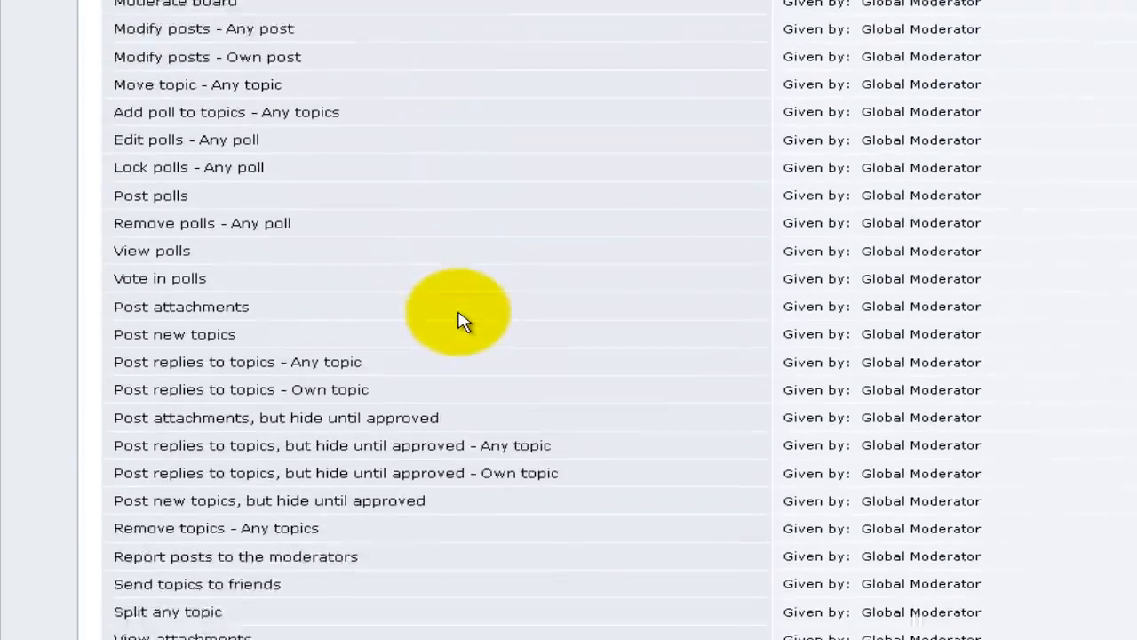
scroll(457, 325, down, 2)
scroll(337, 400, up, 20)
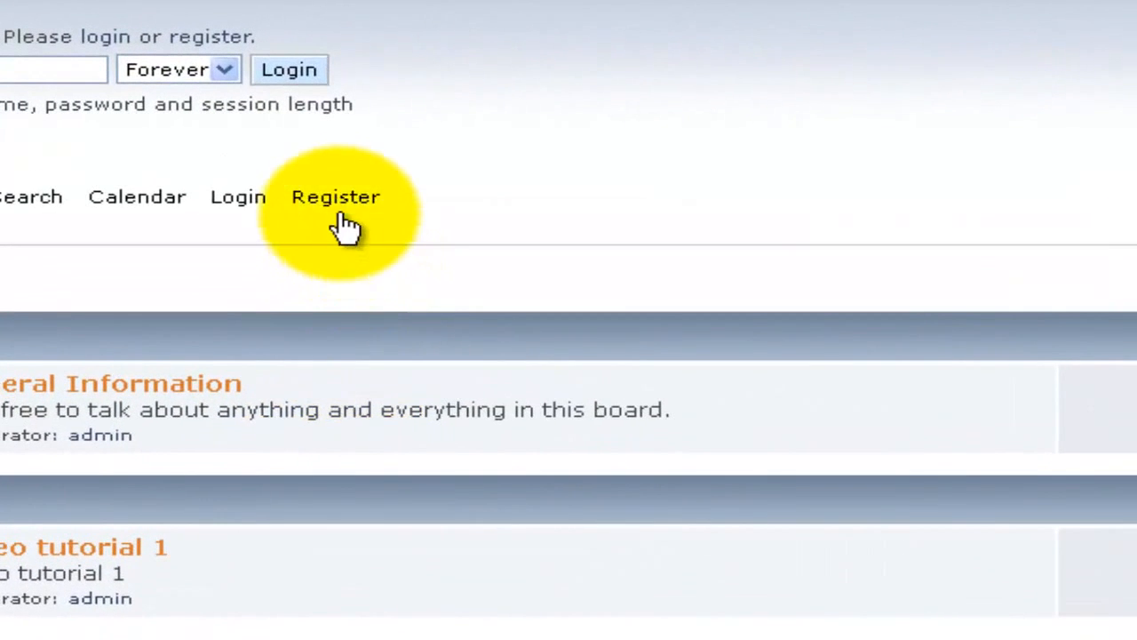
Step: Go to Register, read through the Registration Agreement, and accept its terms
click(340, 205)
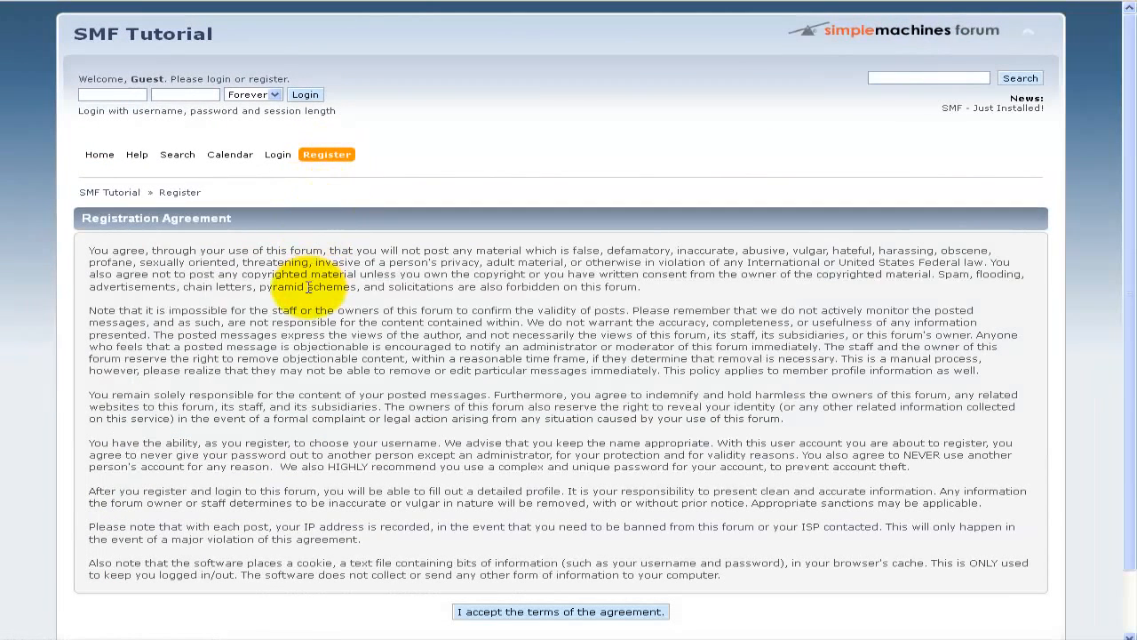
click(311, 287)
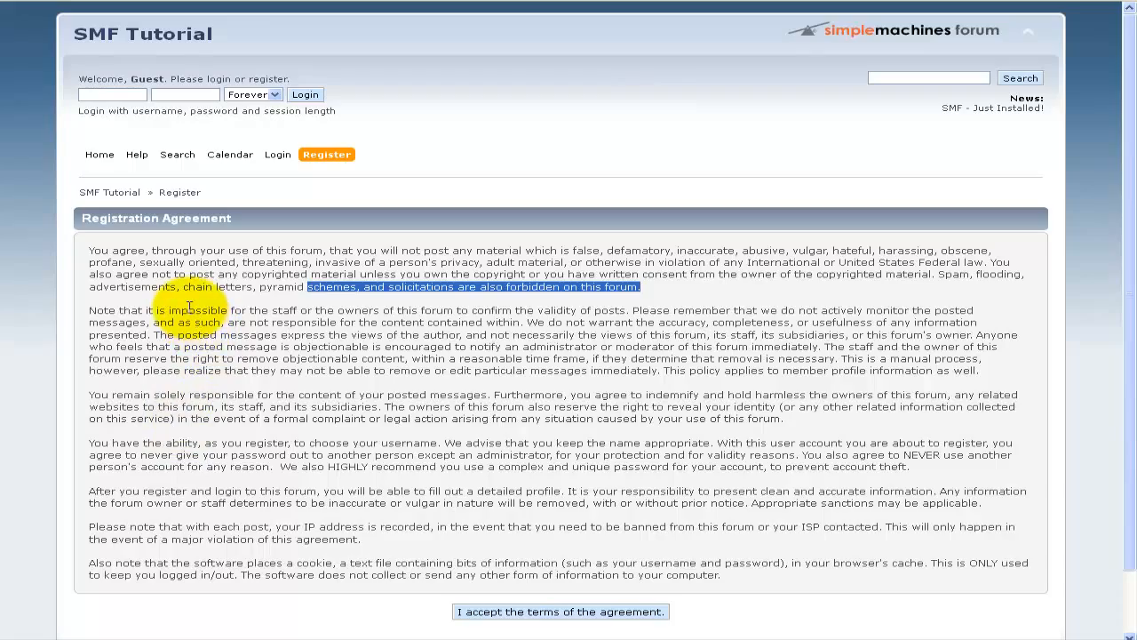
drag(188, 309, 222, 348)
scroll(422, 499, down, 2)
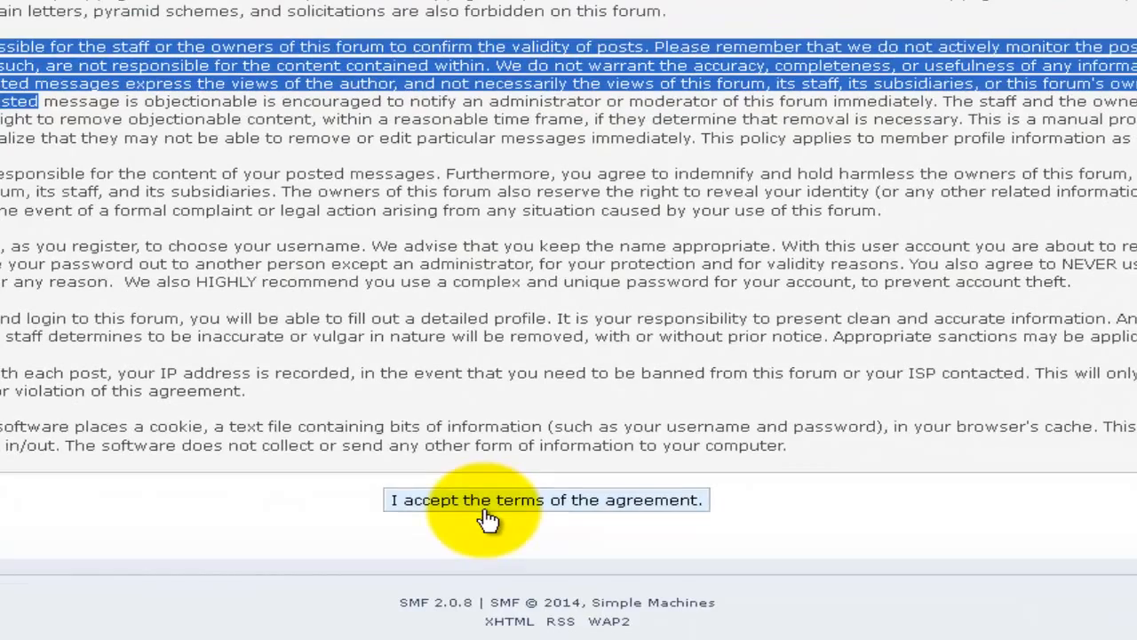
click(487, 520)
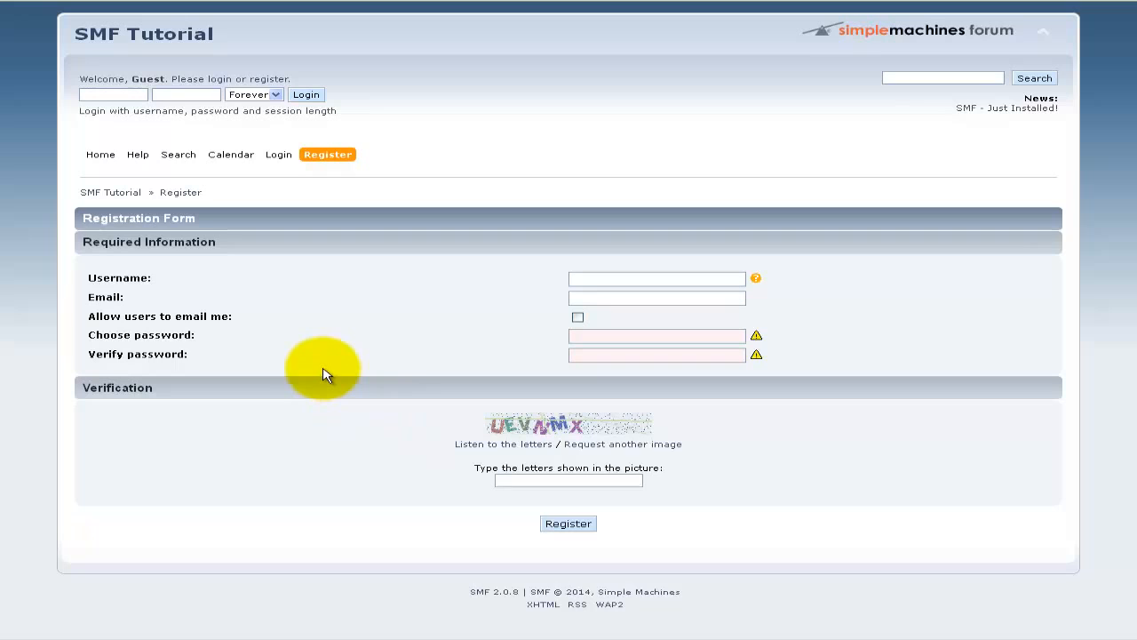
Step: Fill the registration form with the member's e-mail, allow e-mails, password and verification letters, then register
click(590, 279)
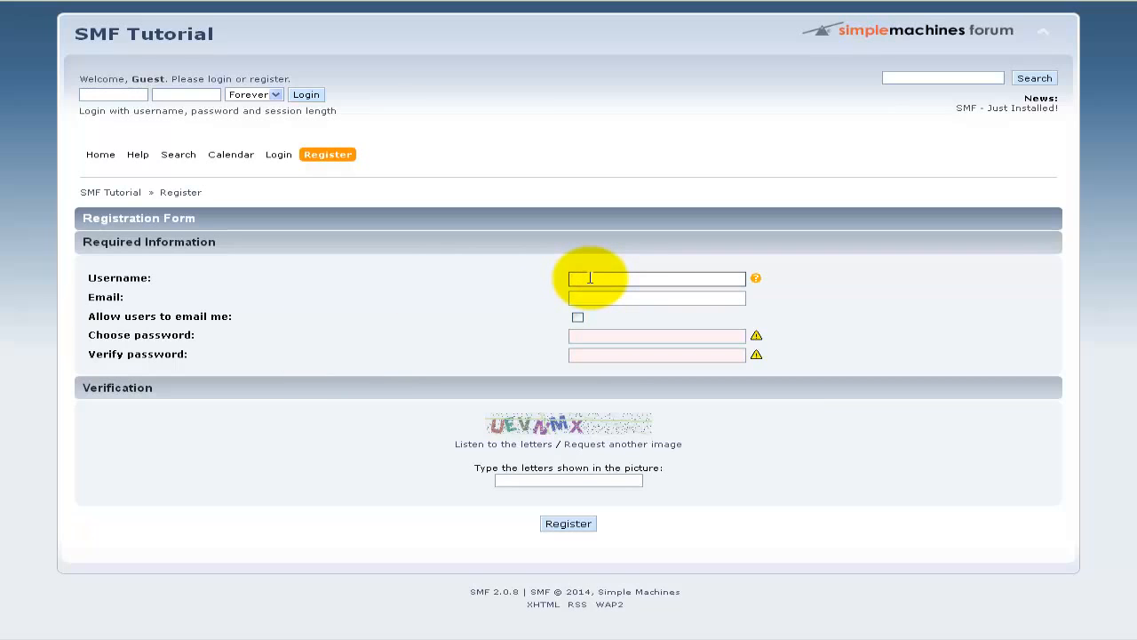
text(smf.user2)
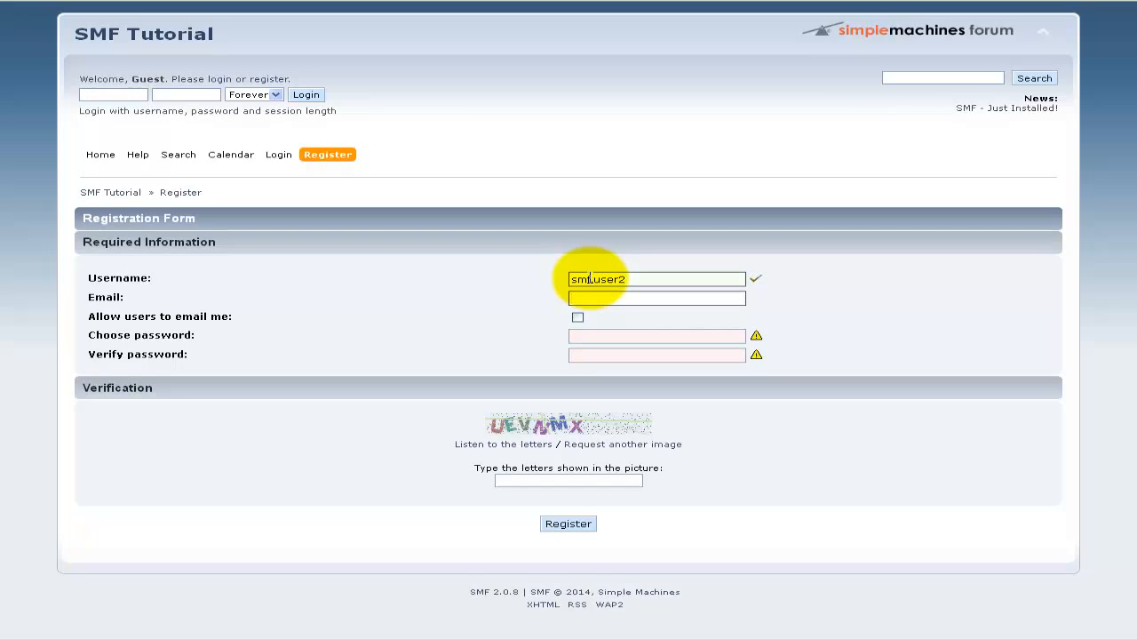
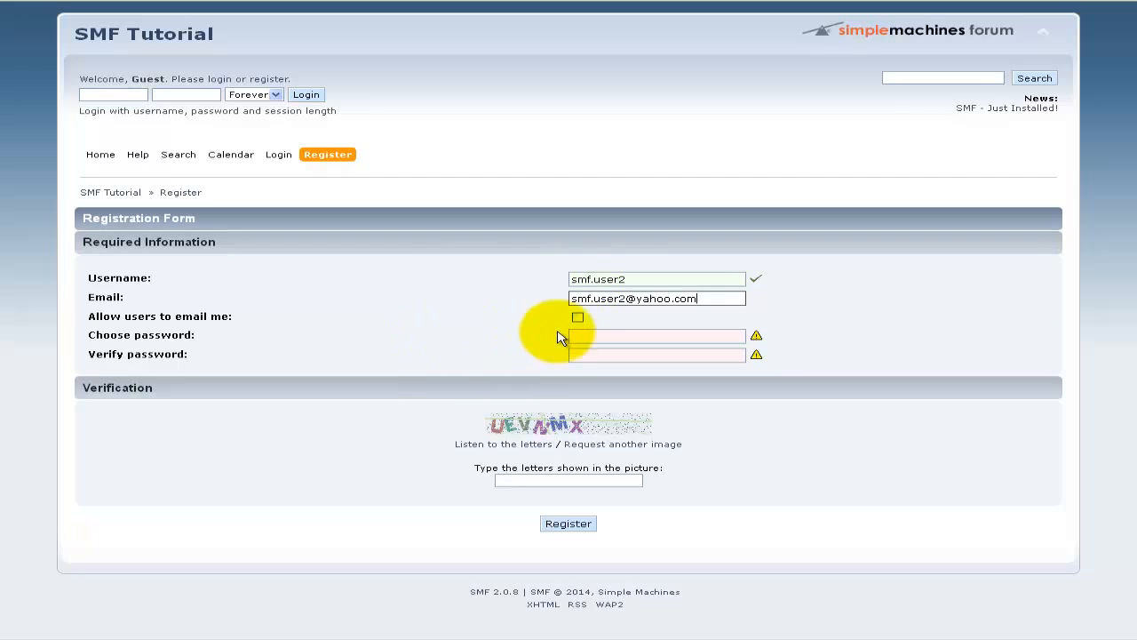
click(580, 320)
click(576, 336)
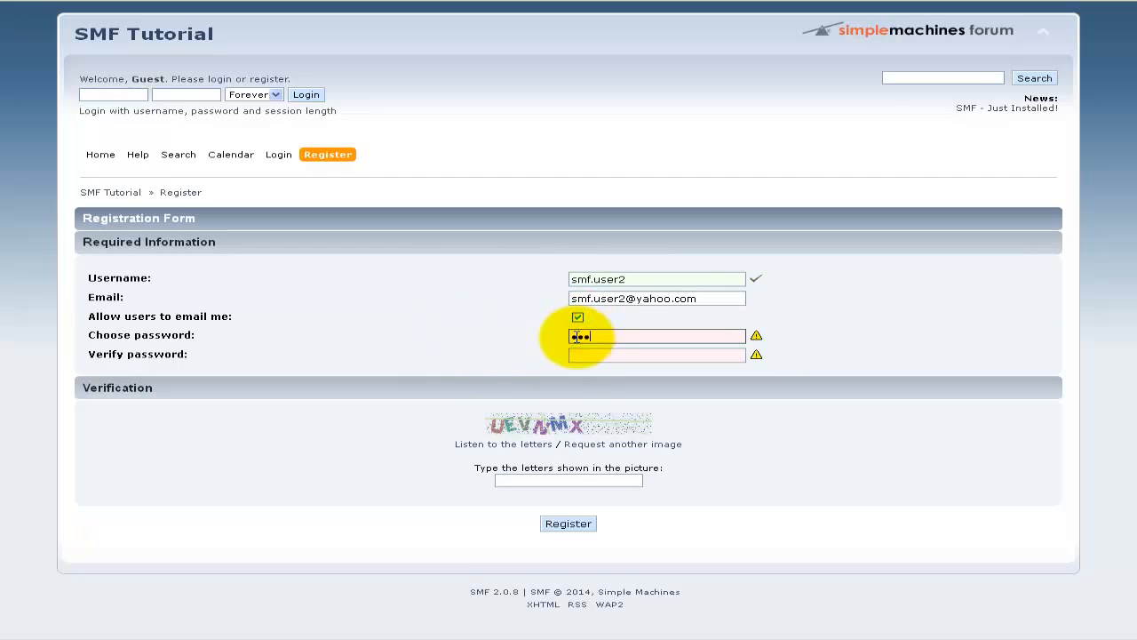
text(UEVNMX)
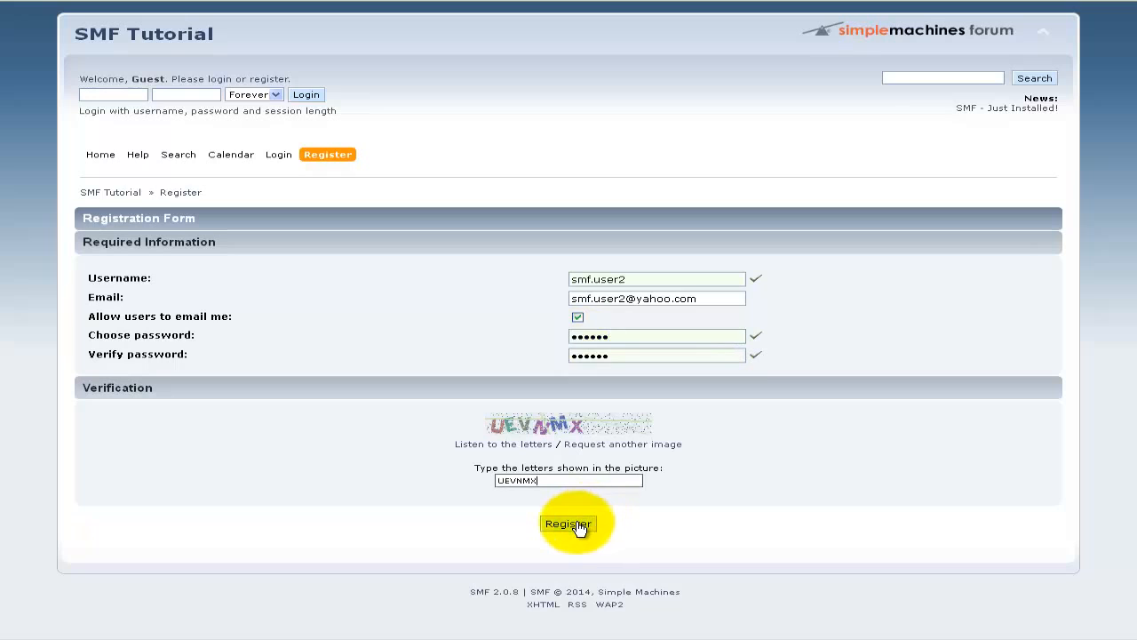
click(576, 524)
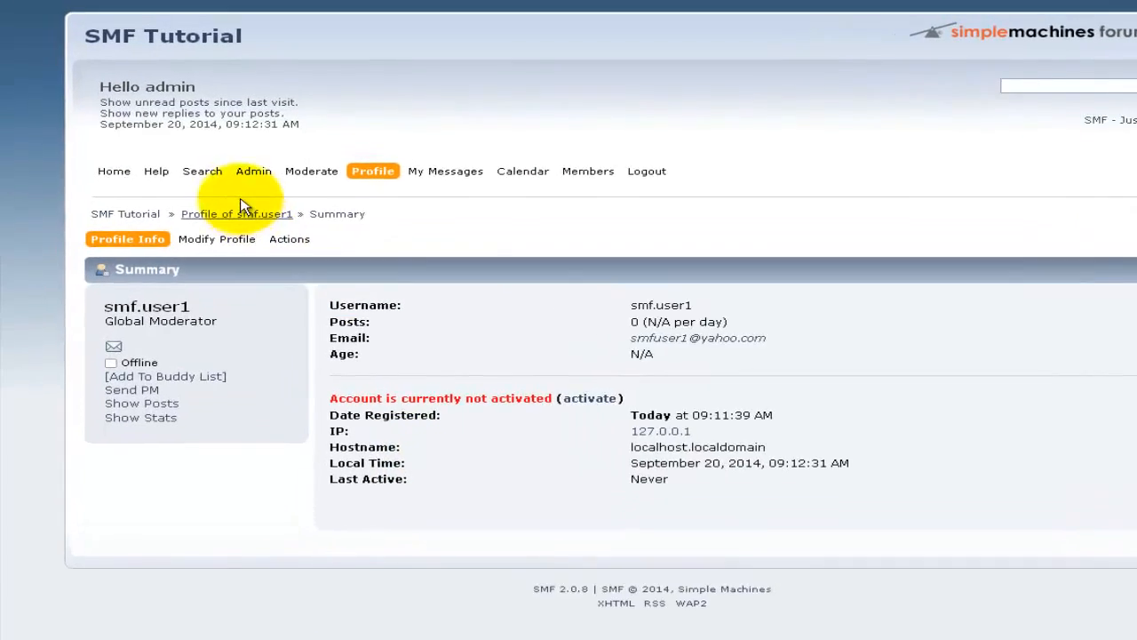
Step: From Features and Options, reach View All Members and open the guest-registered member's profile
mouse_move(222, 153)
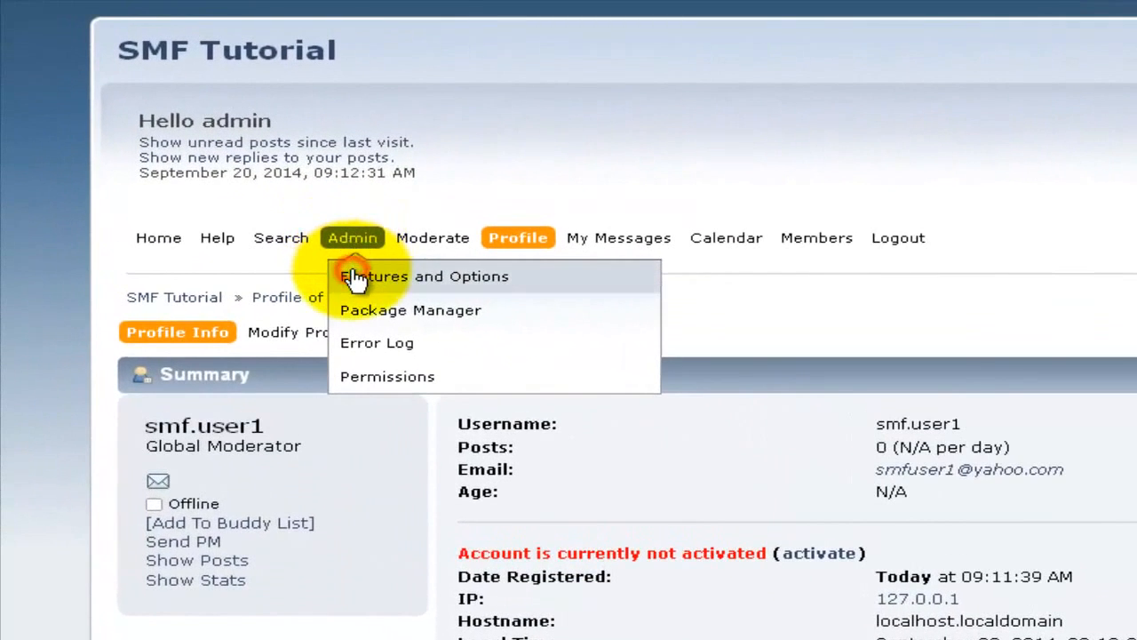
click(355, 279)
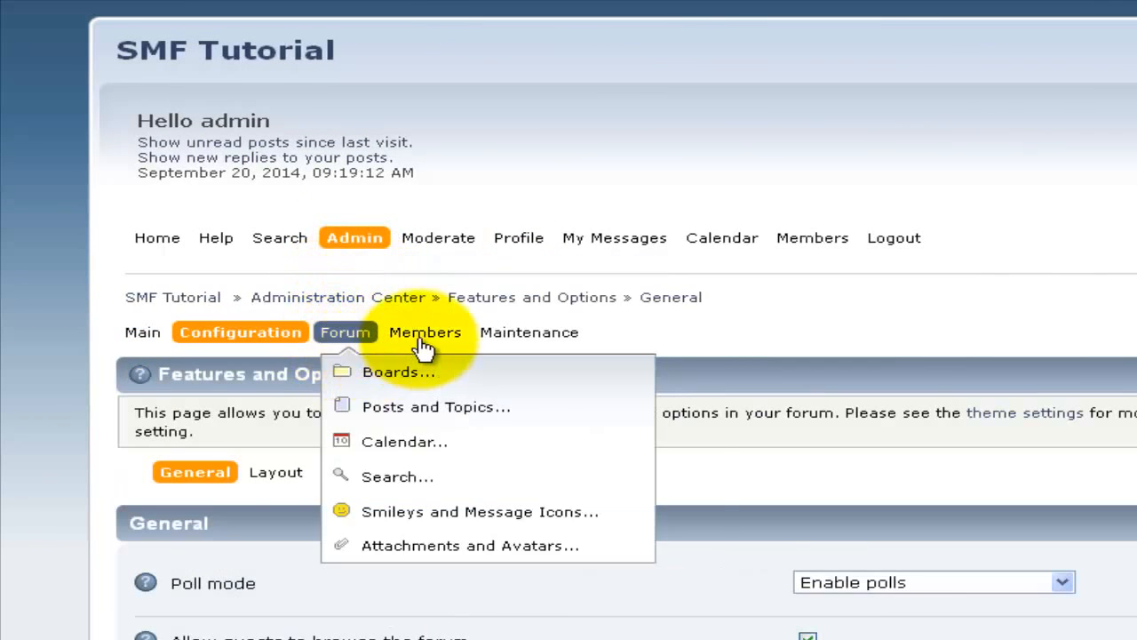
mouse_move(425, 338)
mouse_move(474, 373)
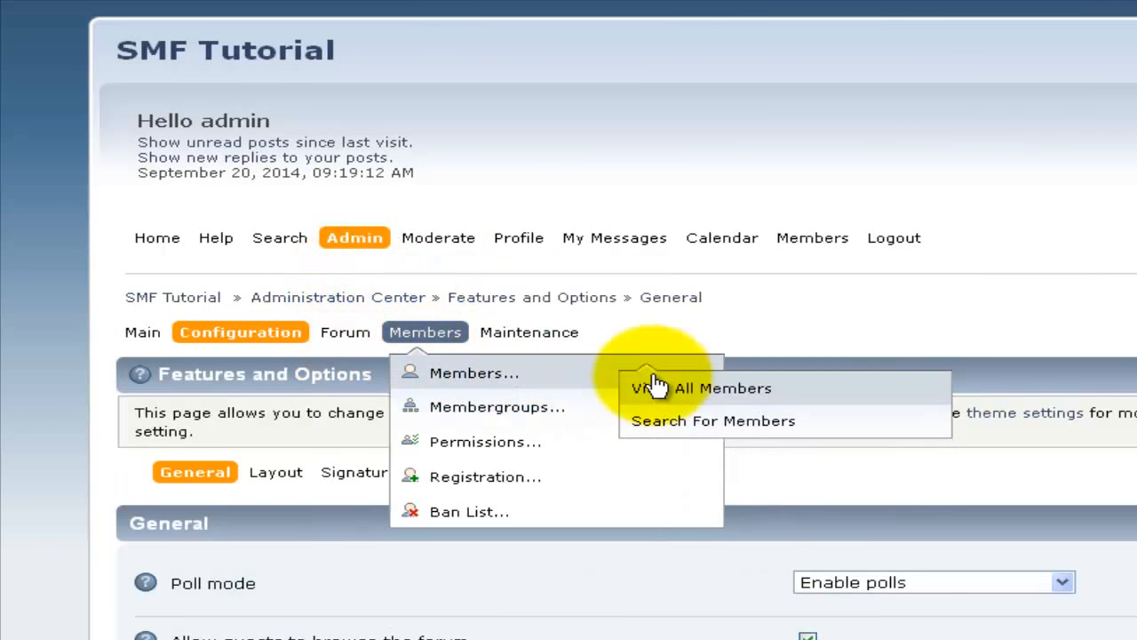
click(674, 382)
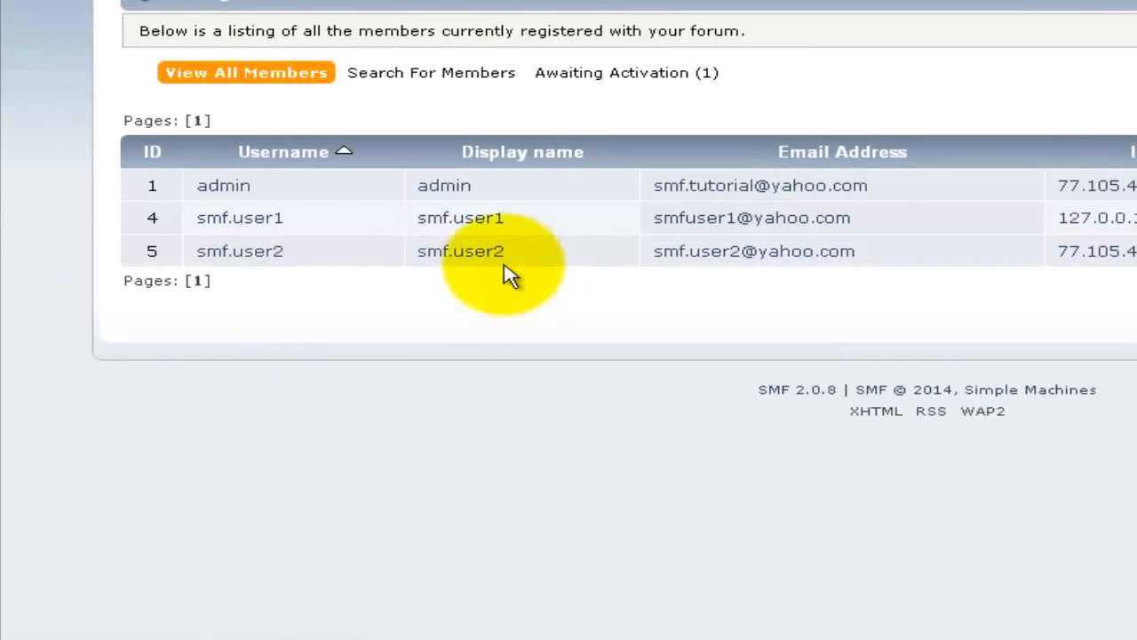
click(491, 258)
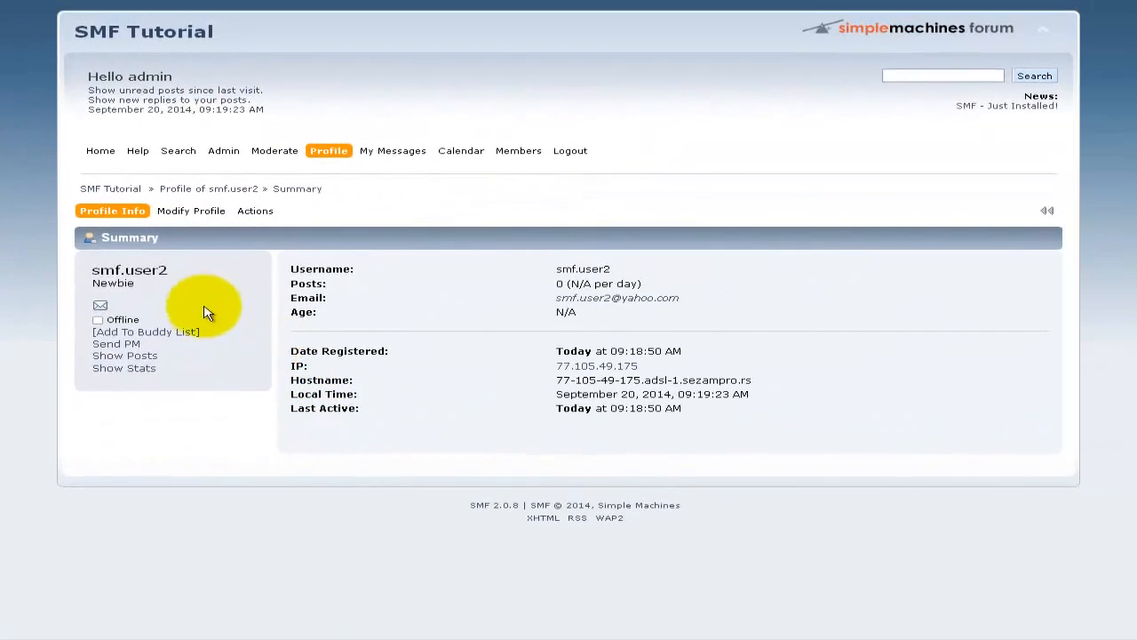
Step: Bring up the second member's Account Settings page under Modify Profile
mouse_move(185, 213)
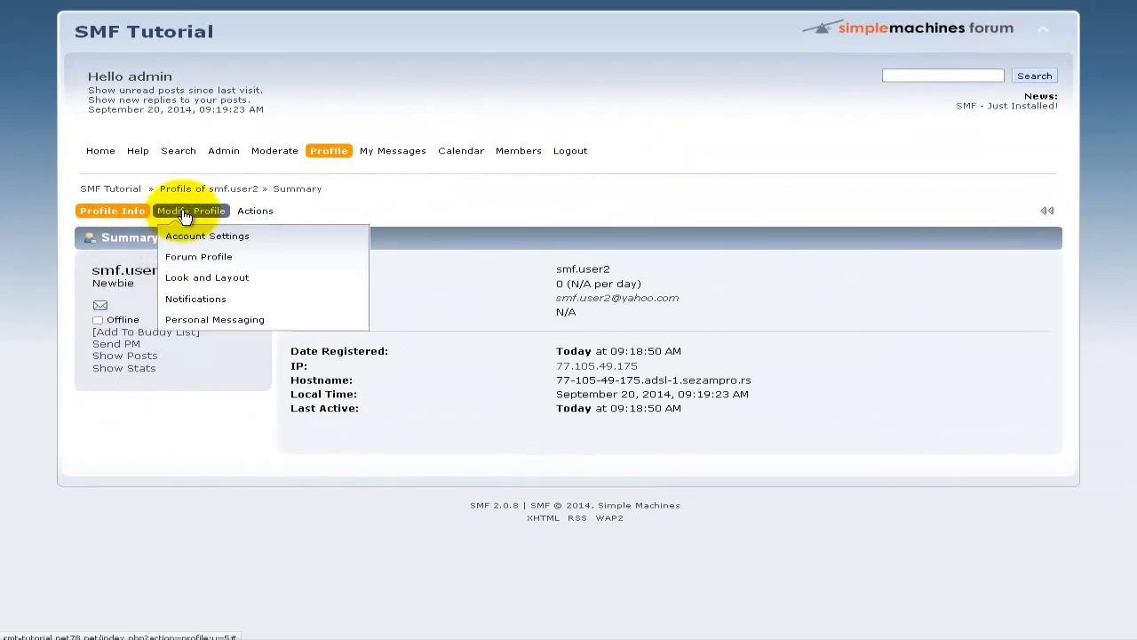
click(186, 239)
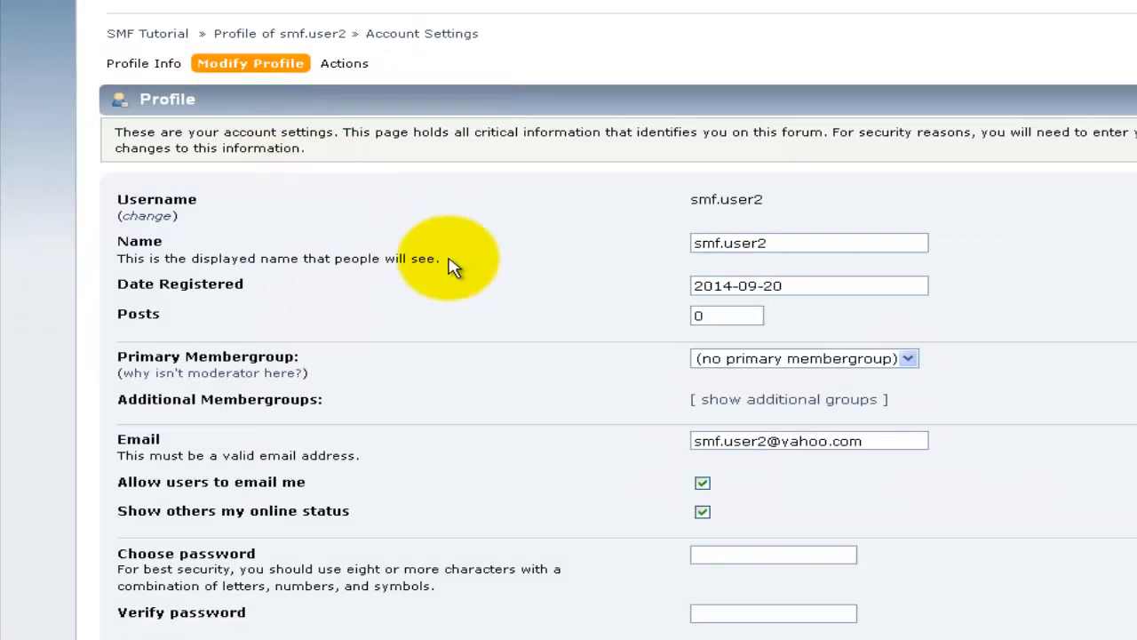
click(692, 243)
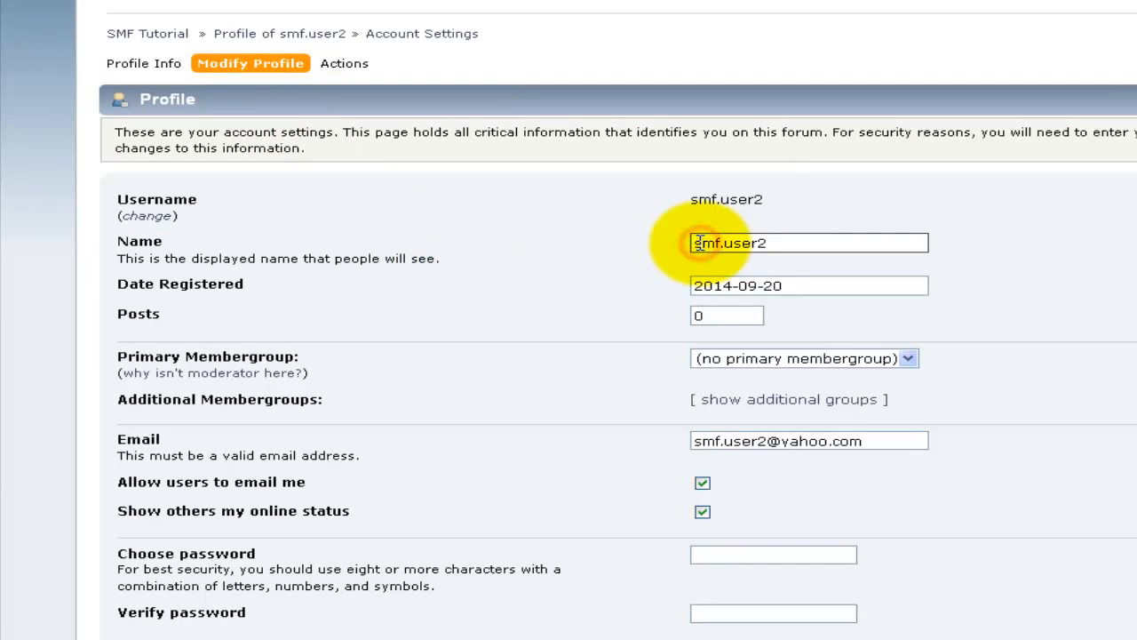
scroll(533, 338, down, 5)
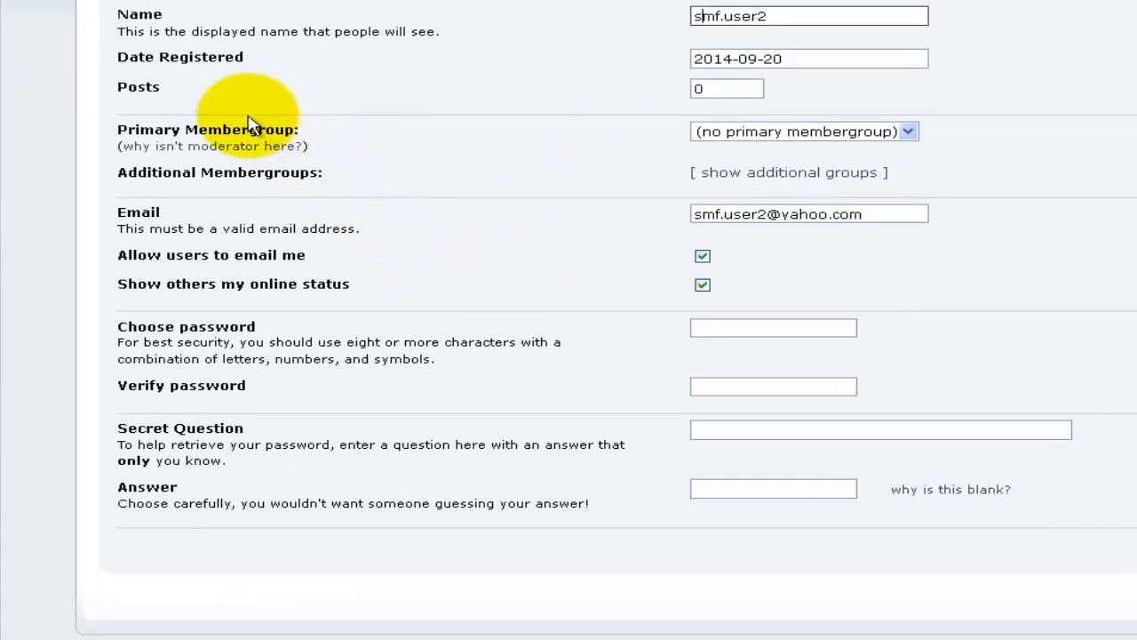
double_click(236, 126)
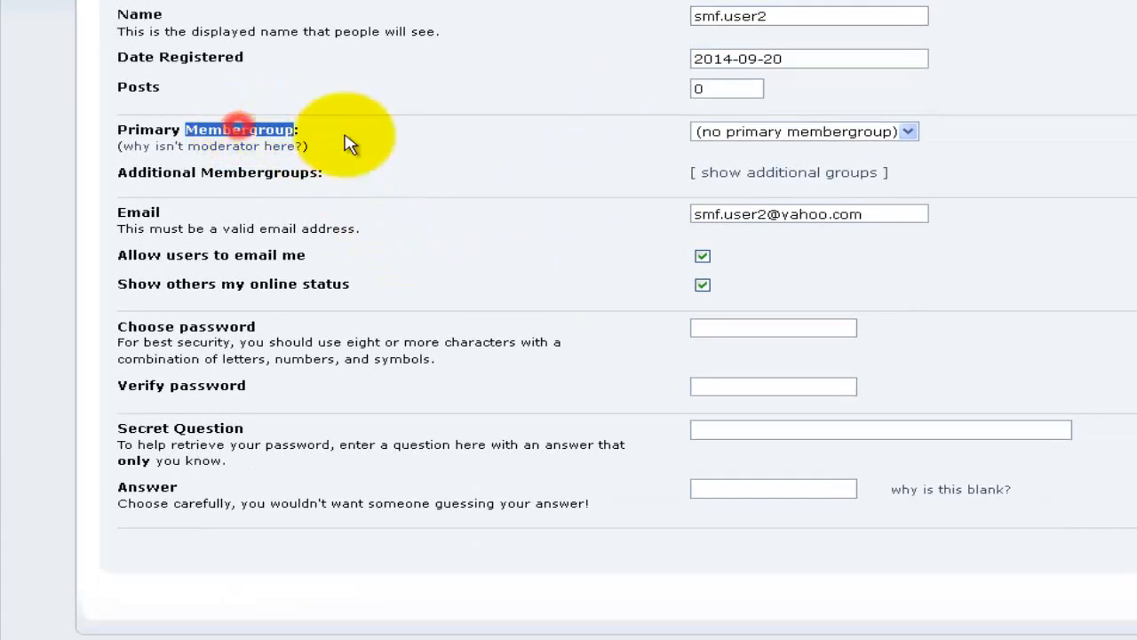
Step: Set the Primary Membergroup to Junior Member, change the display name to John, and save
click(770, 135)
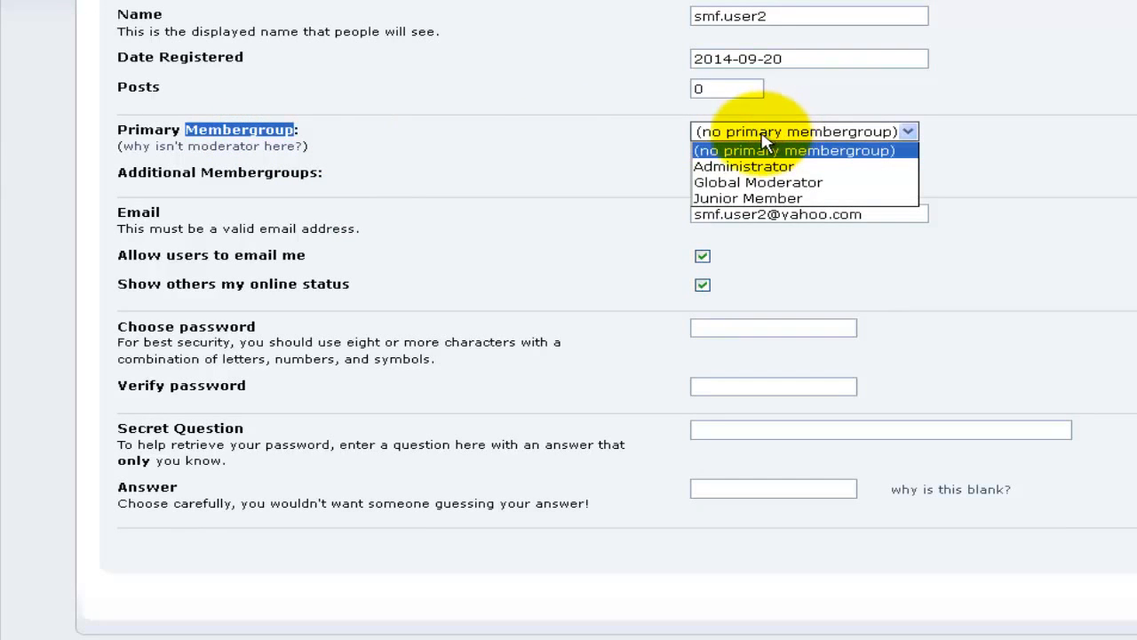
click(776, 199)
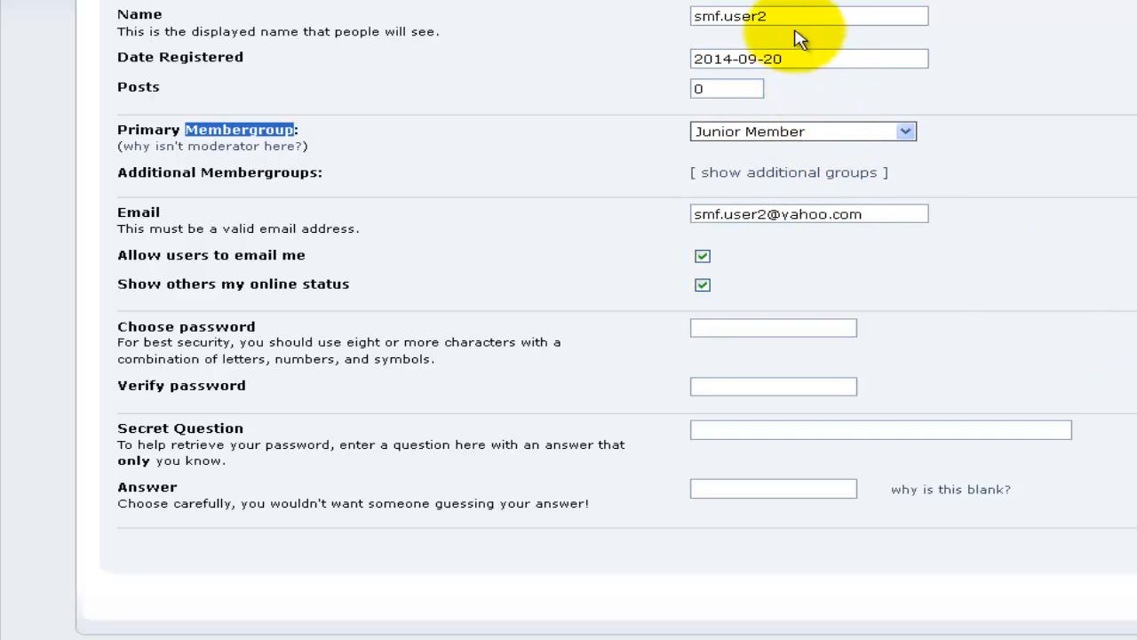
drag(765, 16, 653, 26)
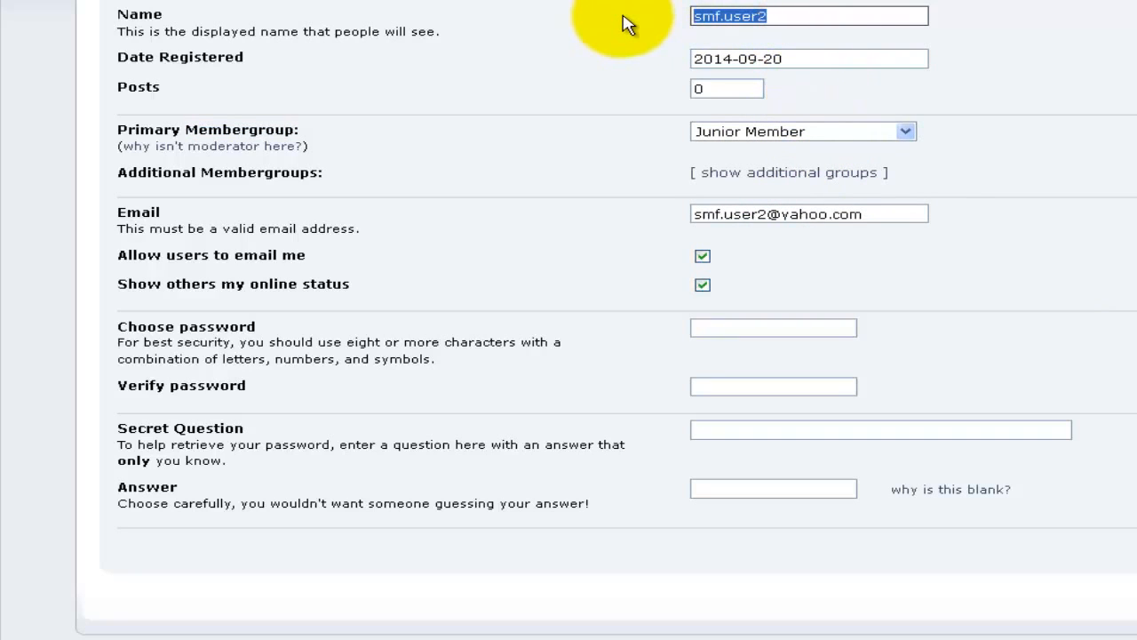
text(John)
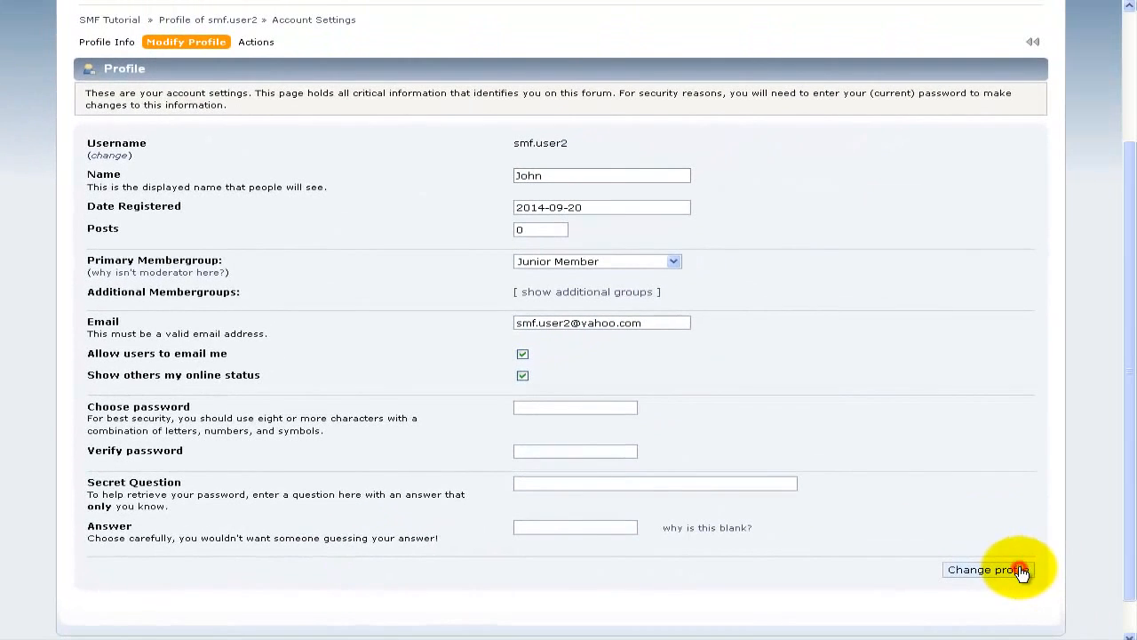
click(1022, 571)
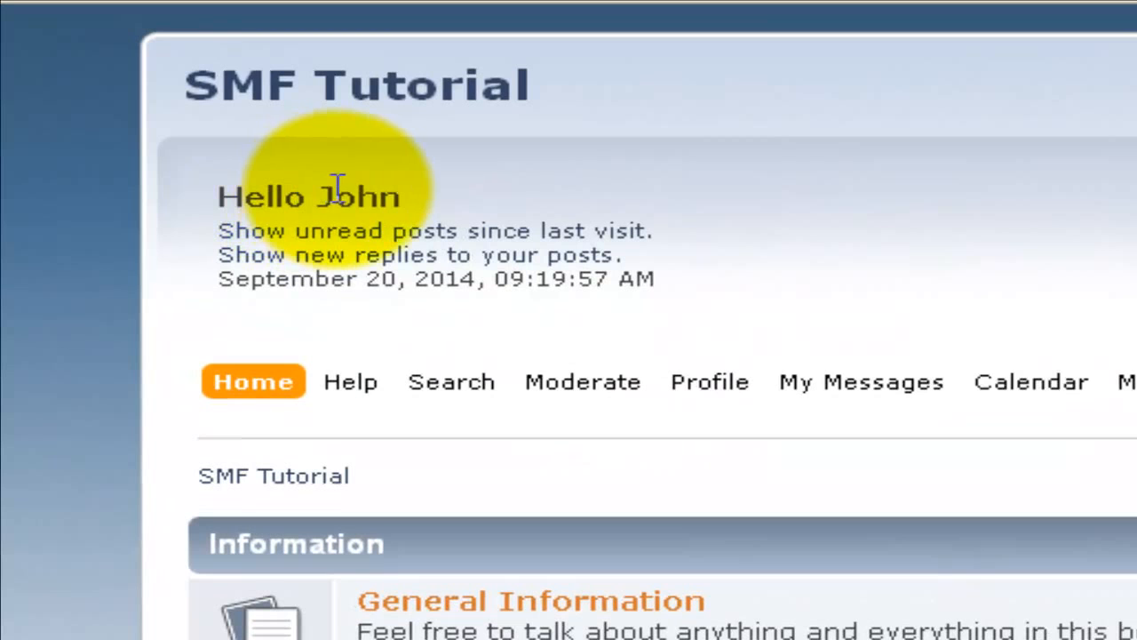
double_click(335, 185)
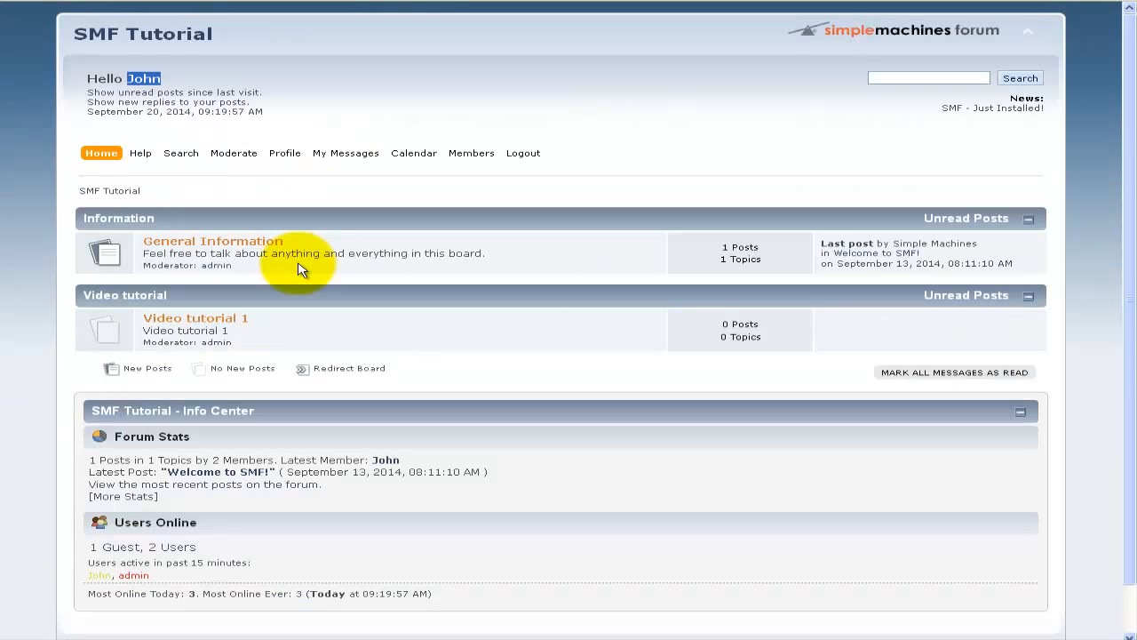
scroll(298, 269, down, 1)
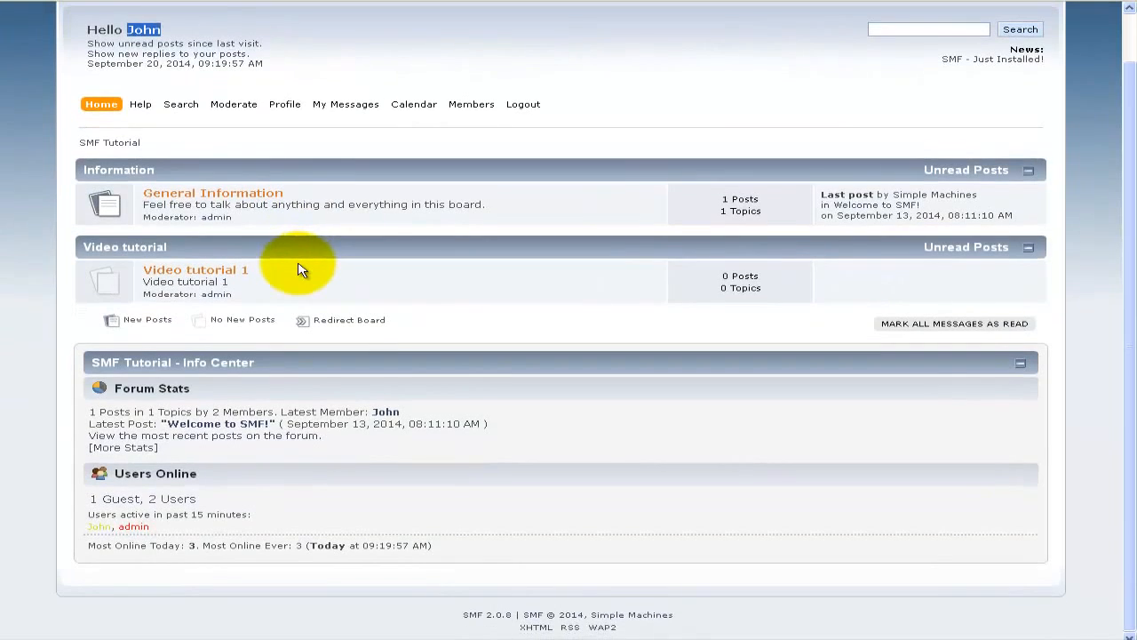
scroll(298, 270, up, 1)
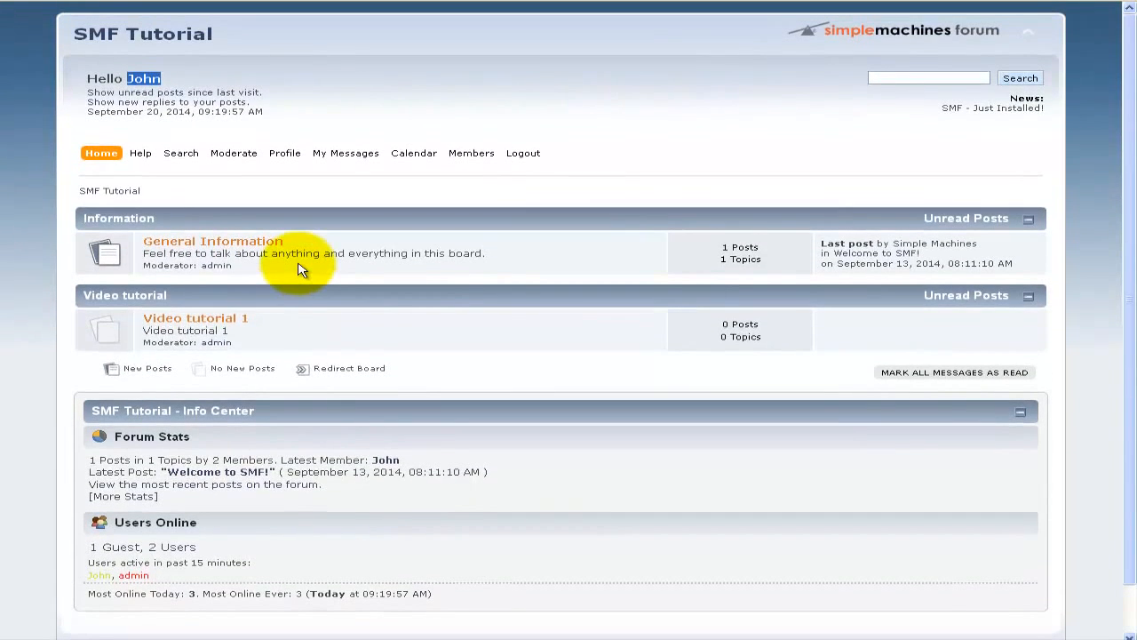